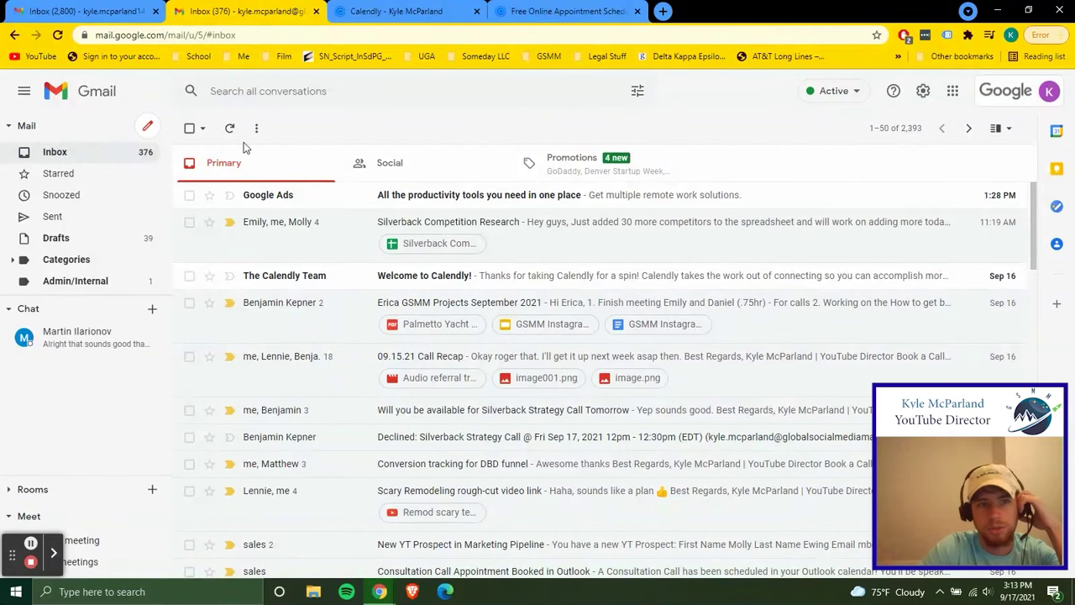
Start a new message and inspect the YouTube Director signature and its Book a Call with Me link
click(158, 131)
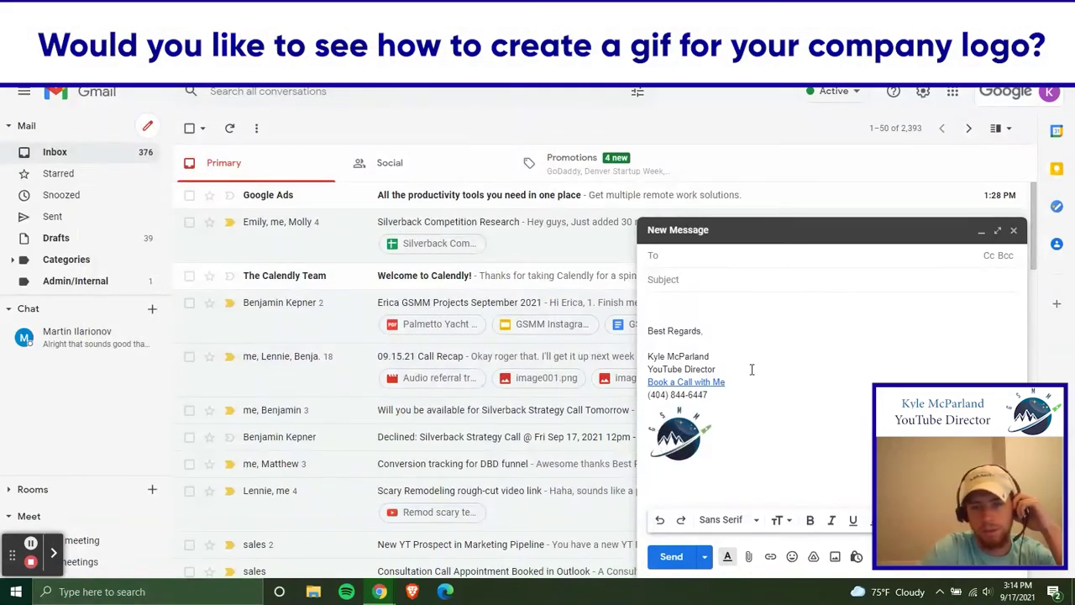
click(726, 356)
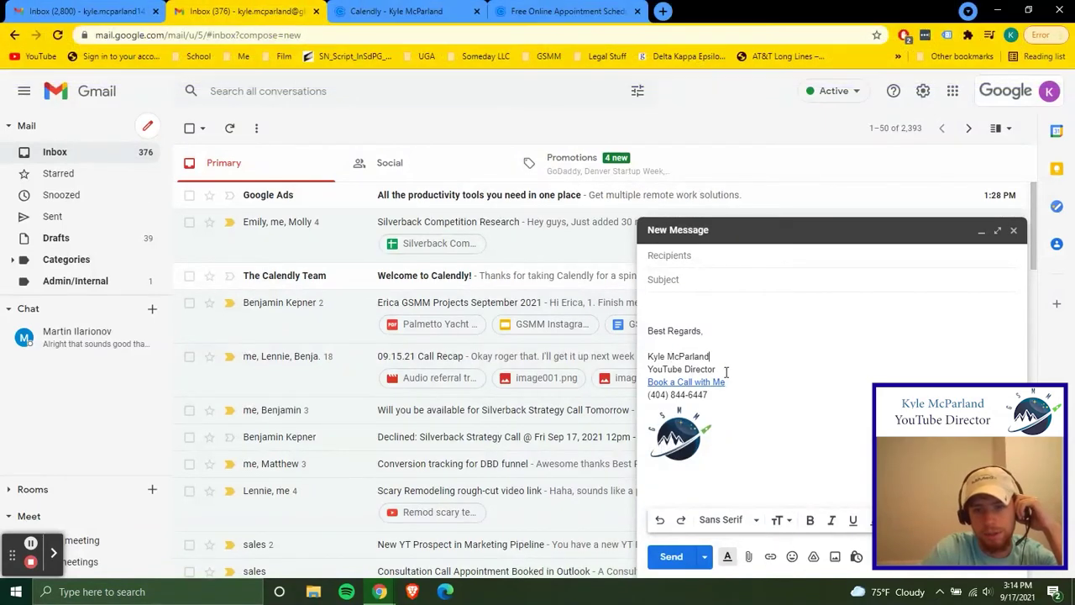
click(740, 373)
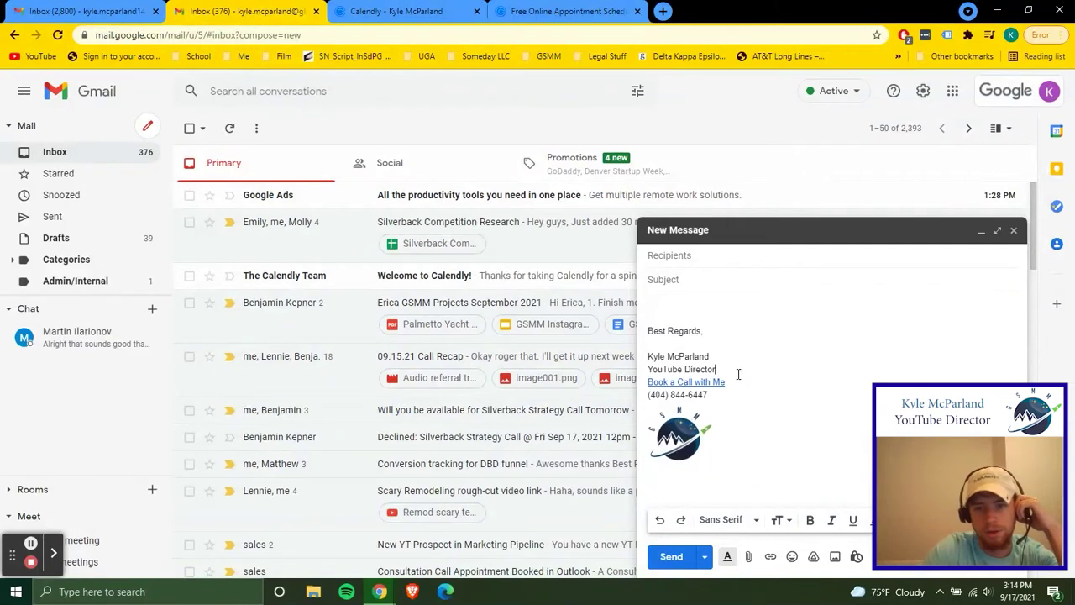
click(741, 379)
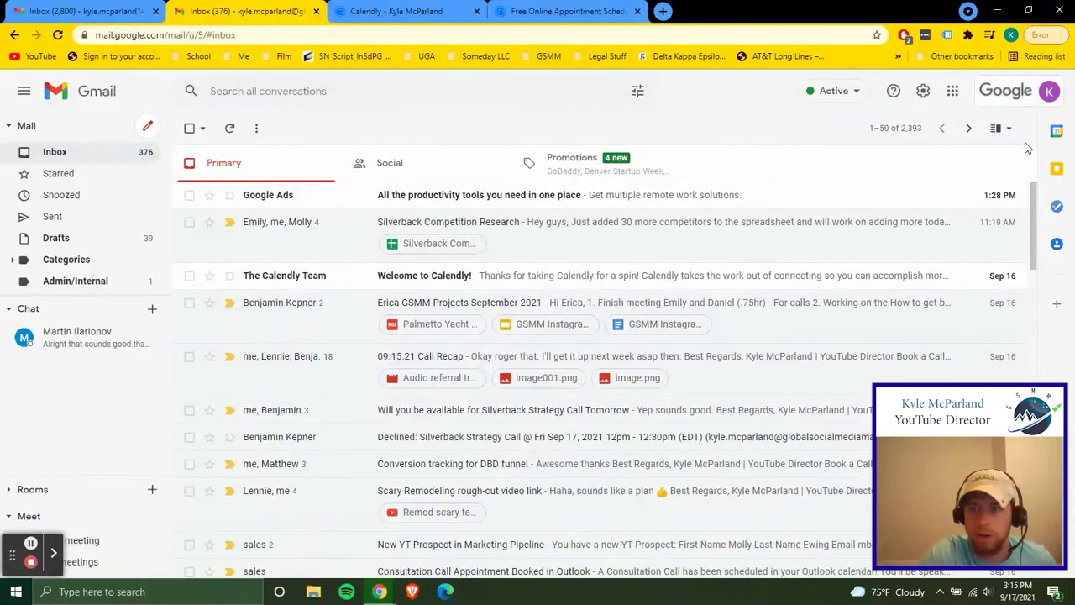
Go to See all settings, scroll to the General tab's Signature section, and inspect the Book a Call with Me link
click(923, 91)
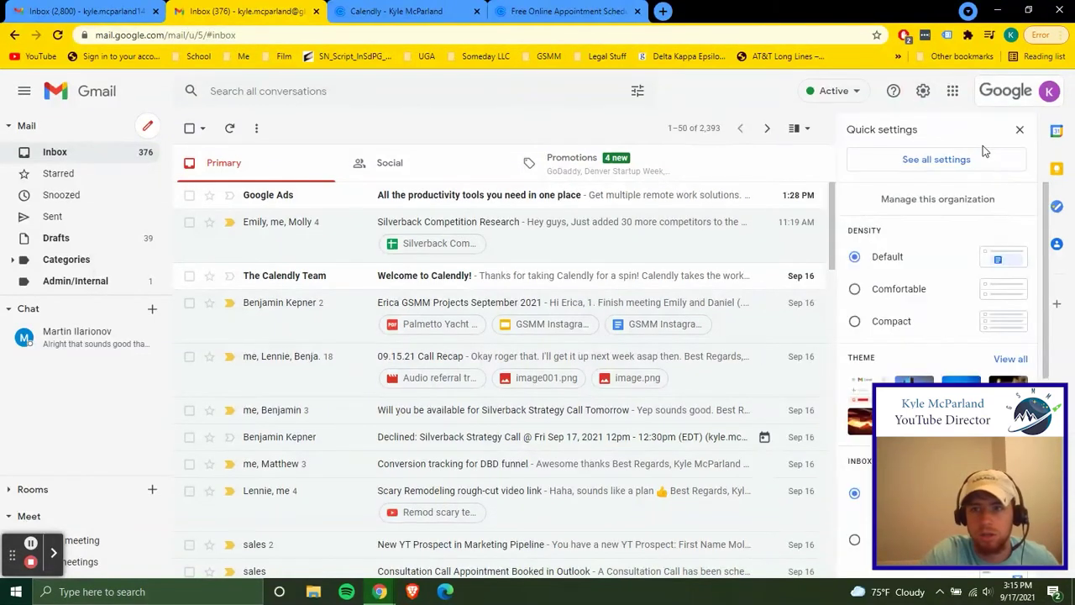
click(942, 159)
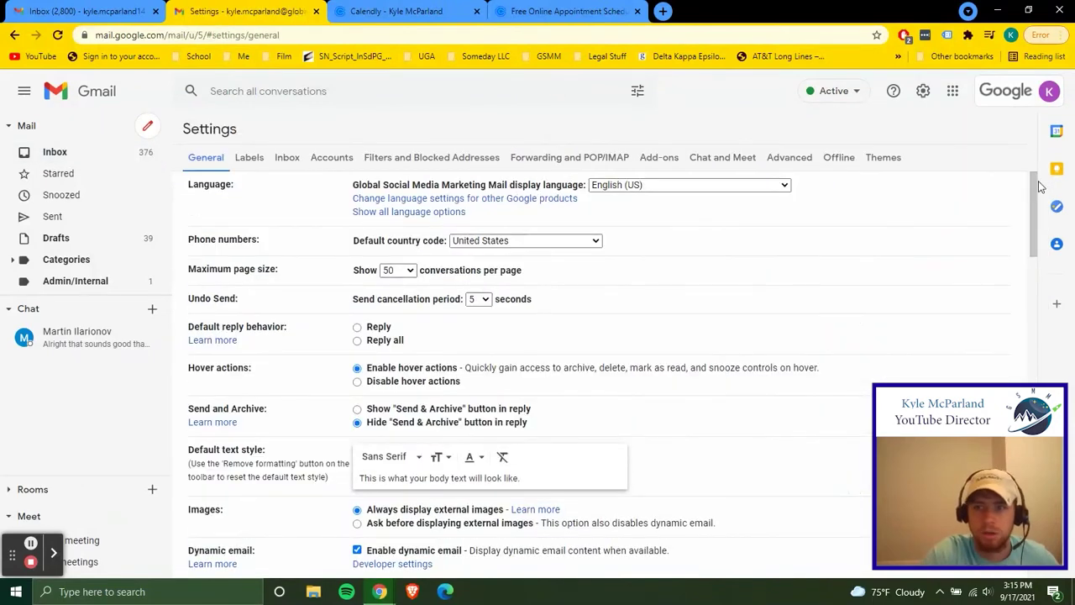
scroll(1039, 185, down, 10)
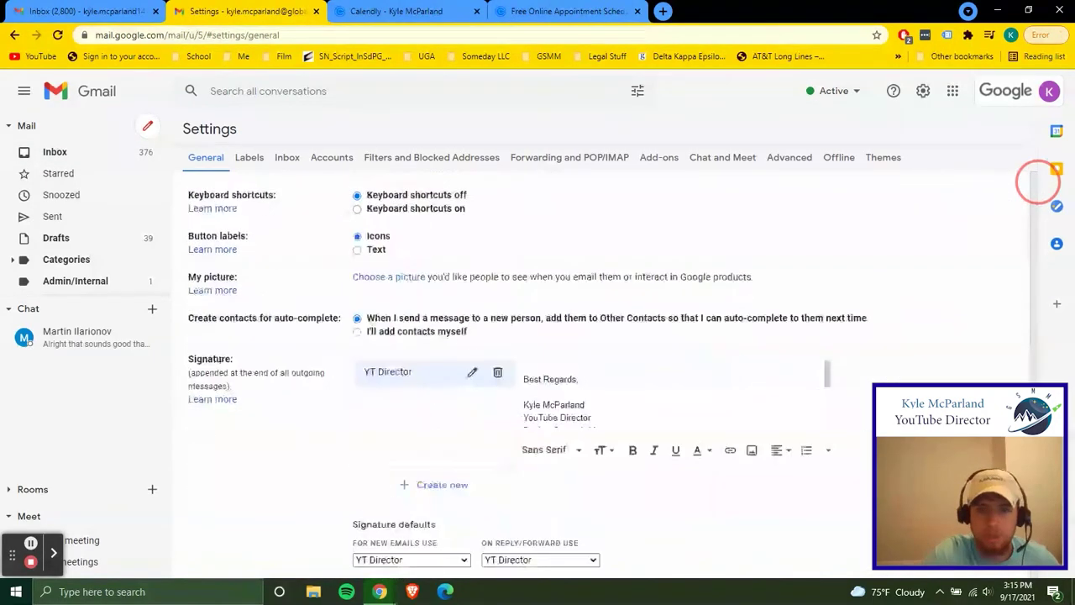
scroll(1039, 185, down, 1)
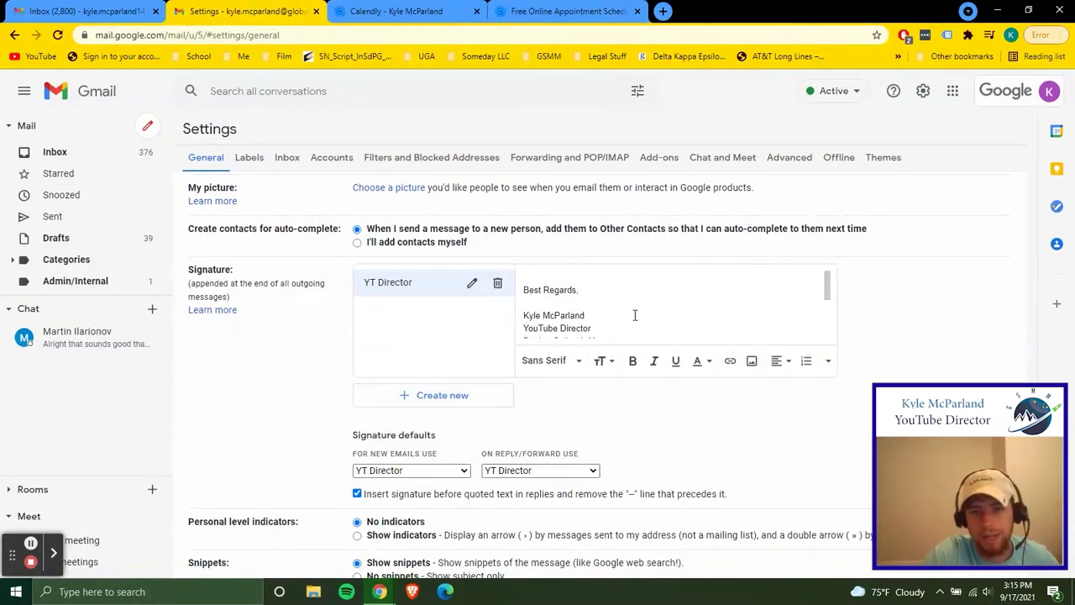
drag(828, 285, 828, 280)
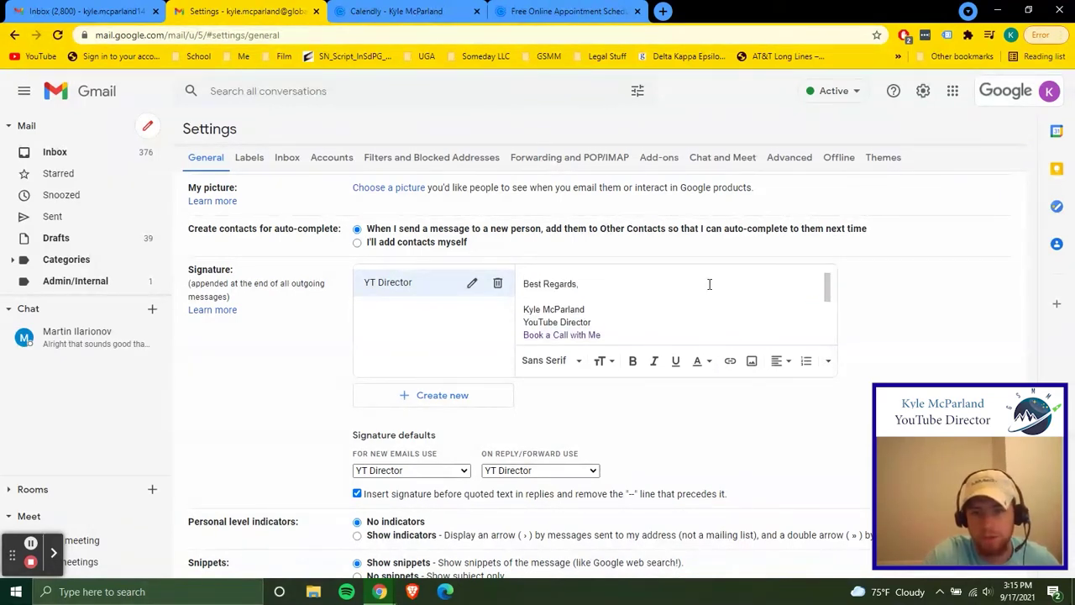
drag(827, 288, 827, 299)
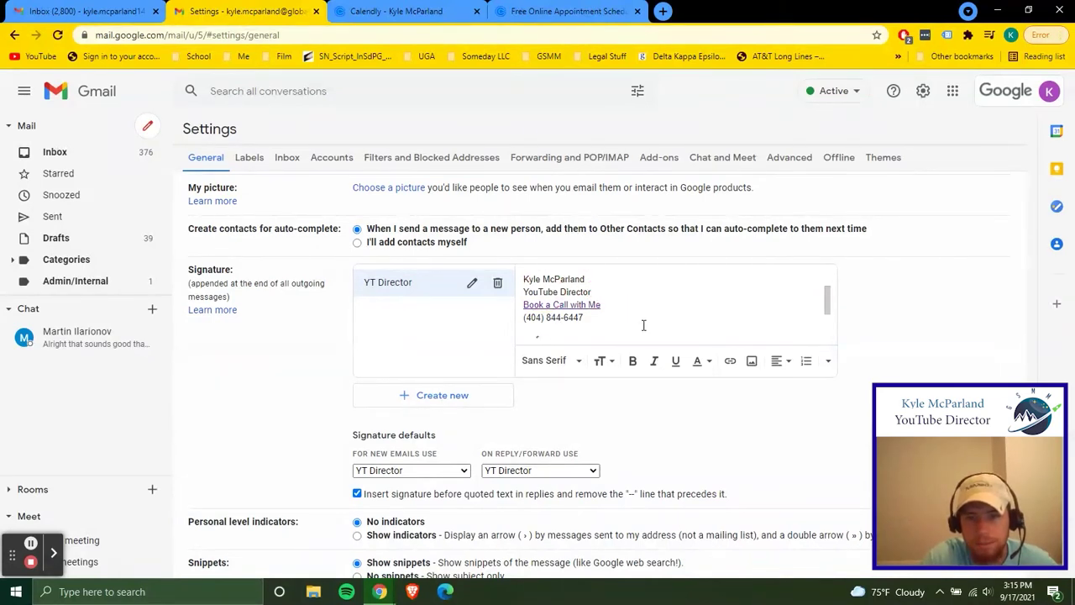
click(605, 292)
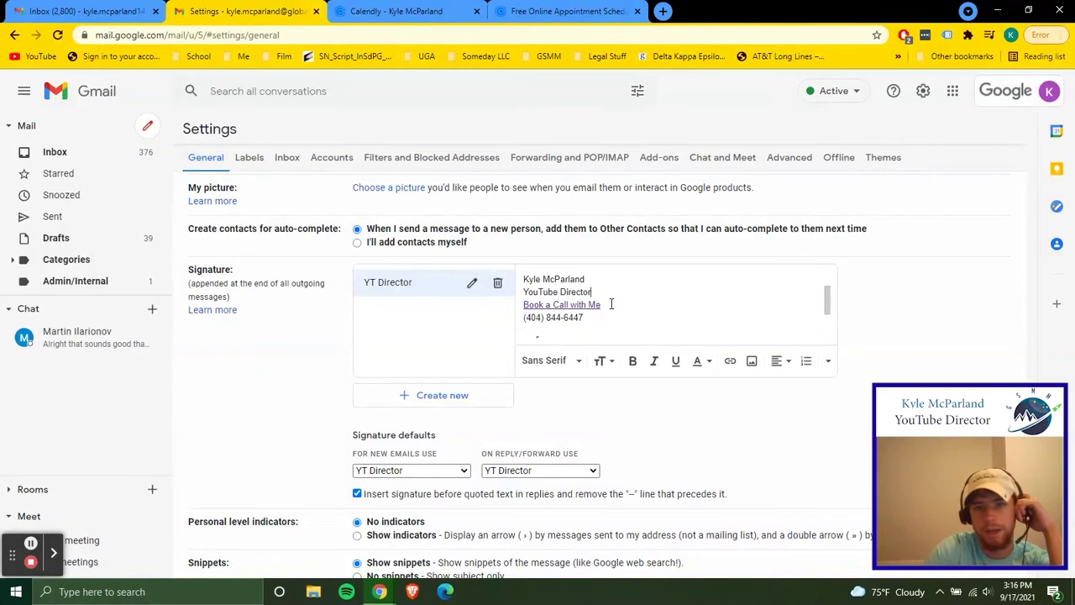
click(627, 302)
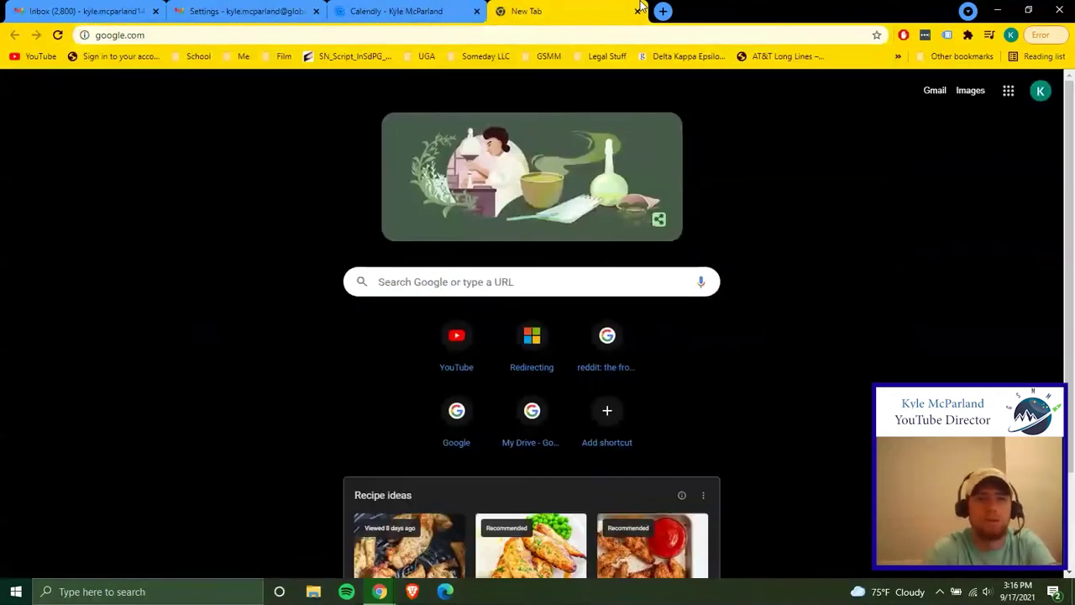
Search Google for 'calendly' and go to calendly.com from the results
text(cale)
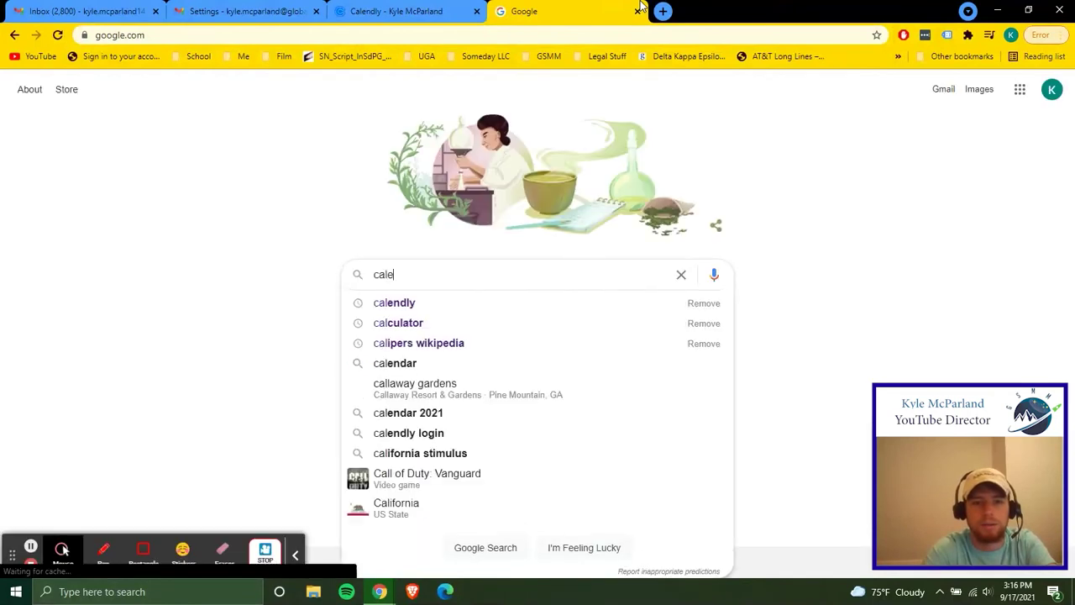
text(ndly)
key(Return)
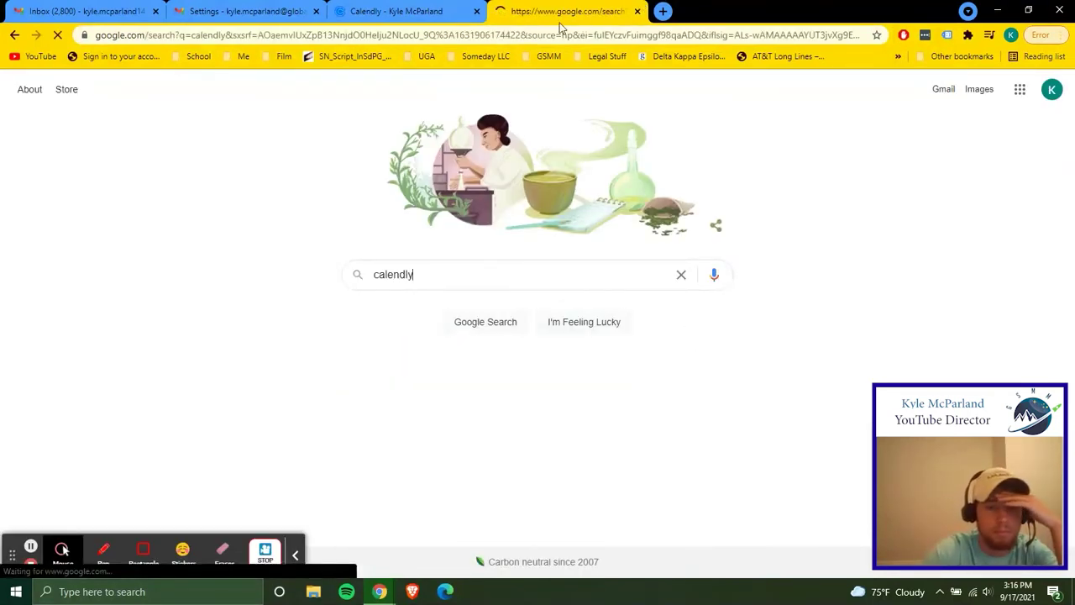
click(312, 218)
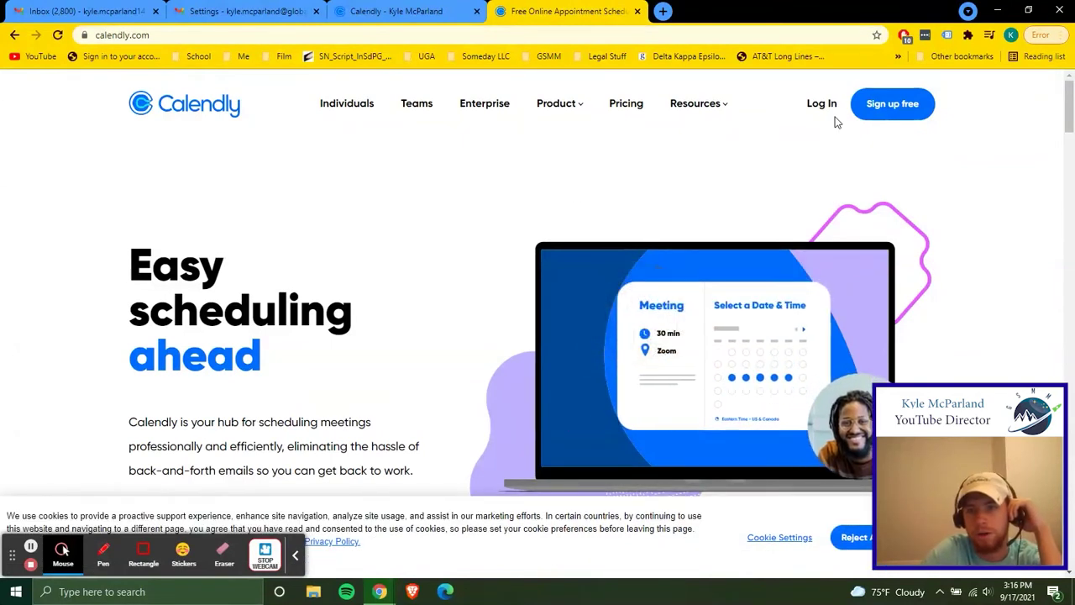
click(927, 109)
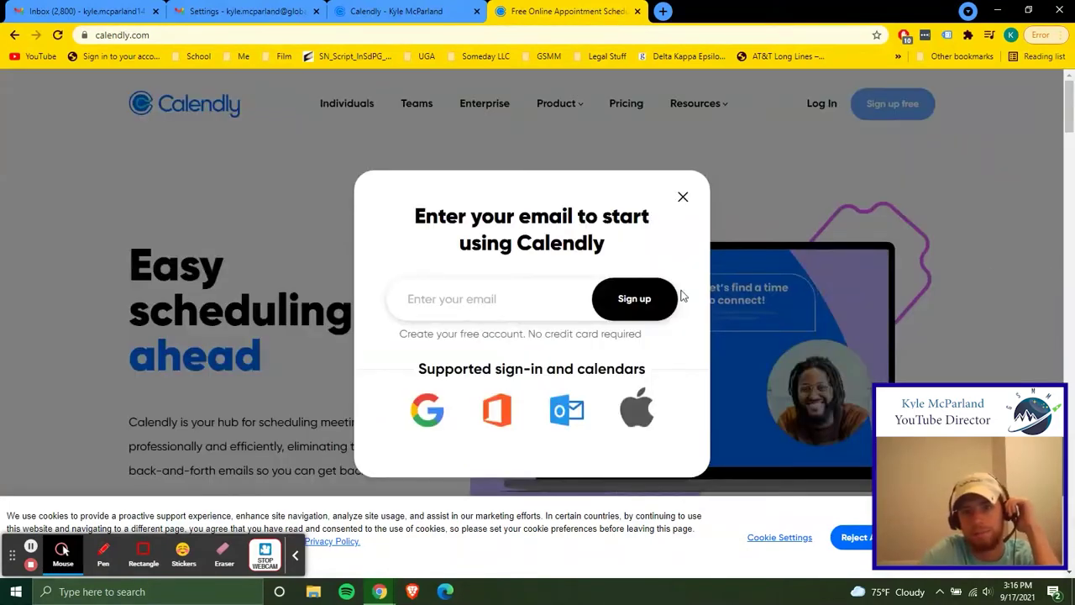
click(530, 305)
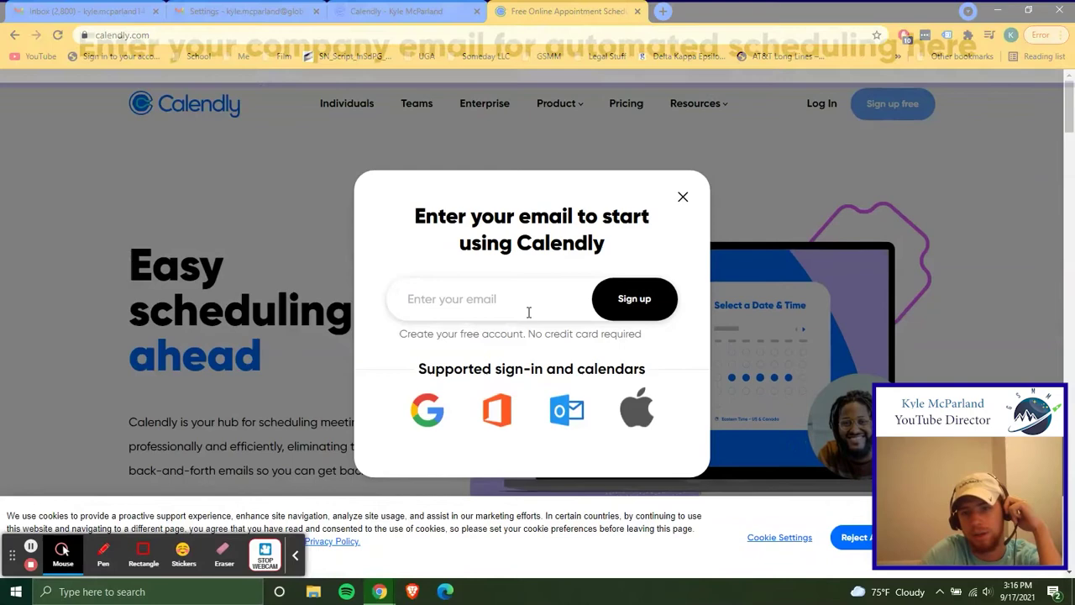
click(499, 297)
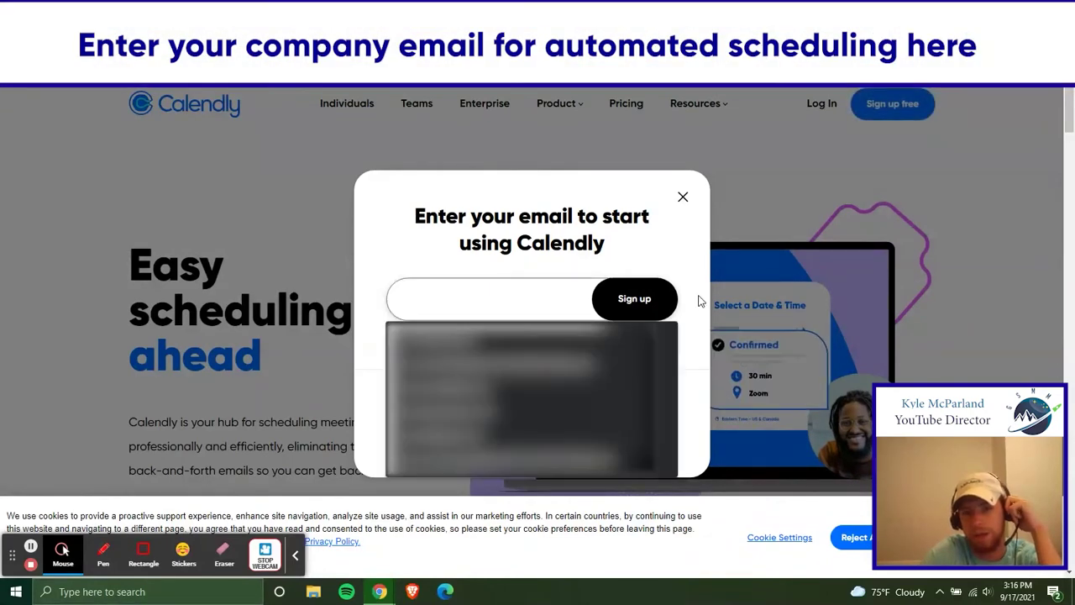
click(555, 291)
click(661, 298)
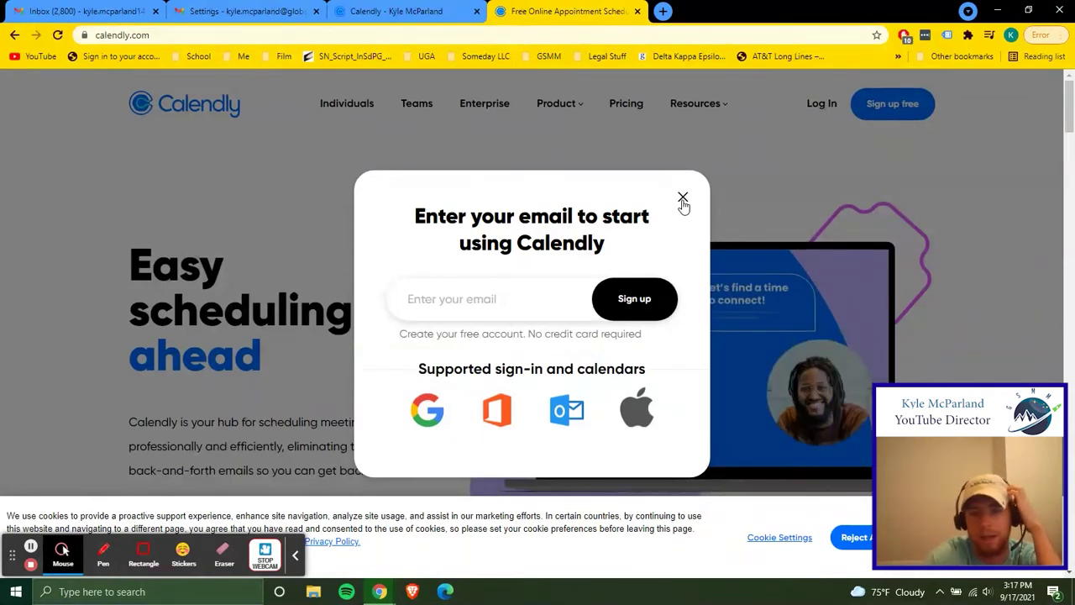
click(682, 201)
Log in to Calendly with the saved e-mail via 'Log in with Google', choosing the Google account
click(821, 104)
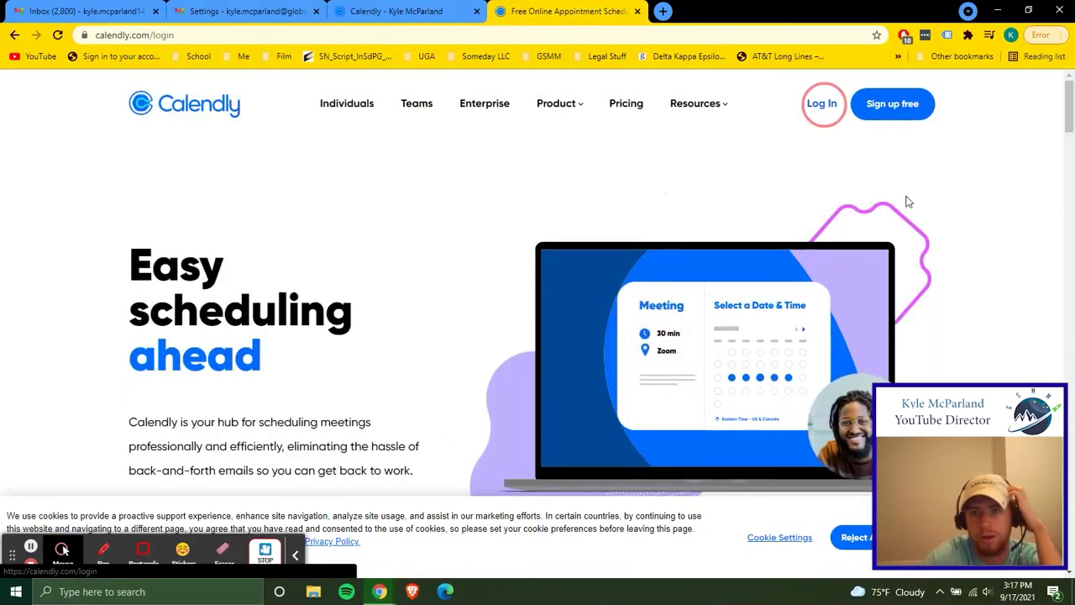
click(237, 389)
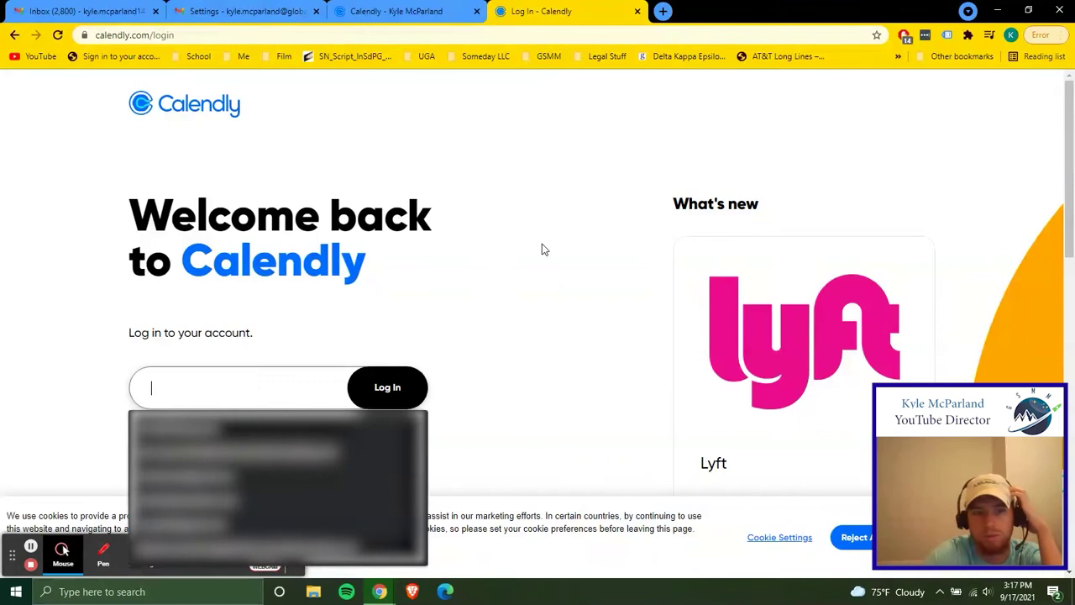
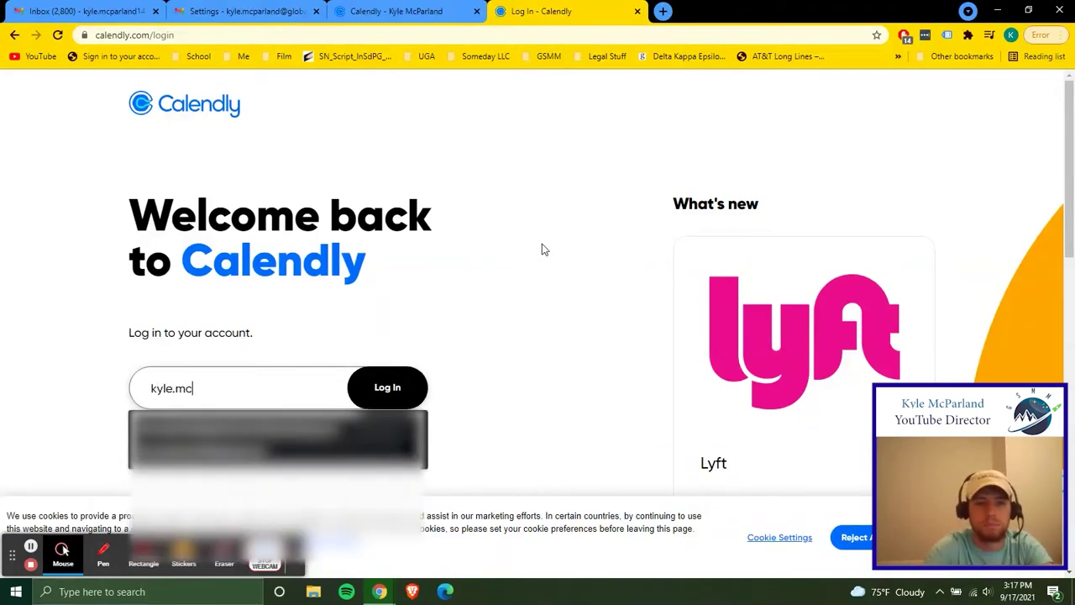
key(Down)
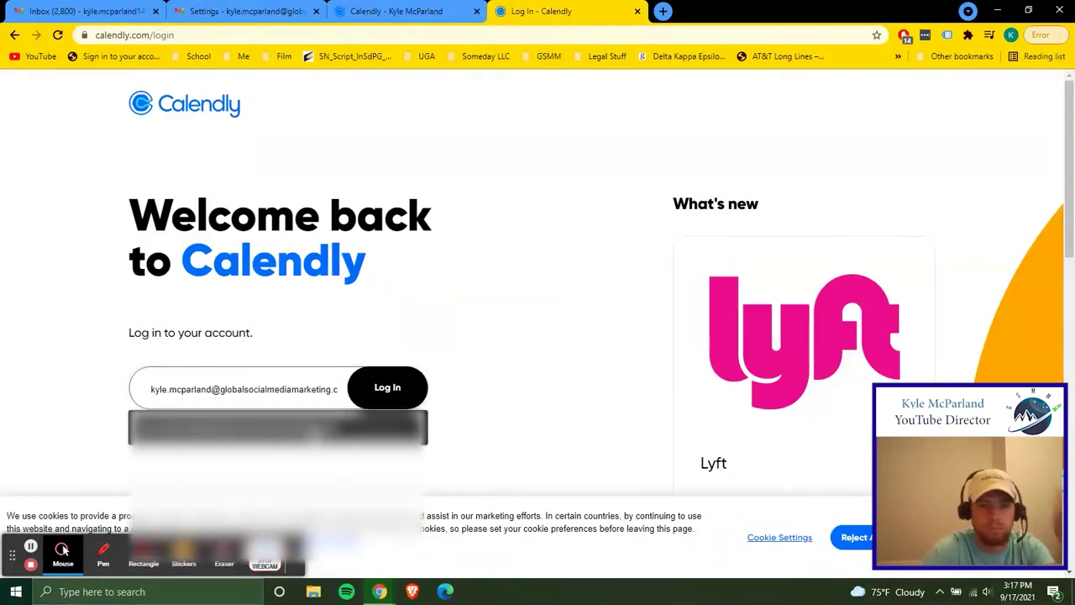
key(Return)
key(Return)
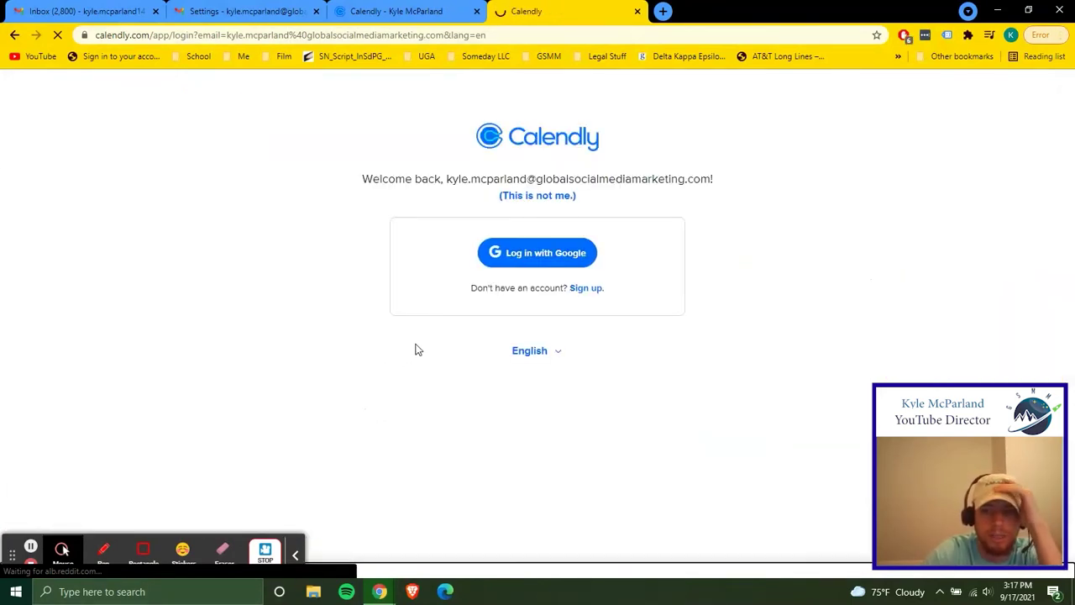
click(555, 256)
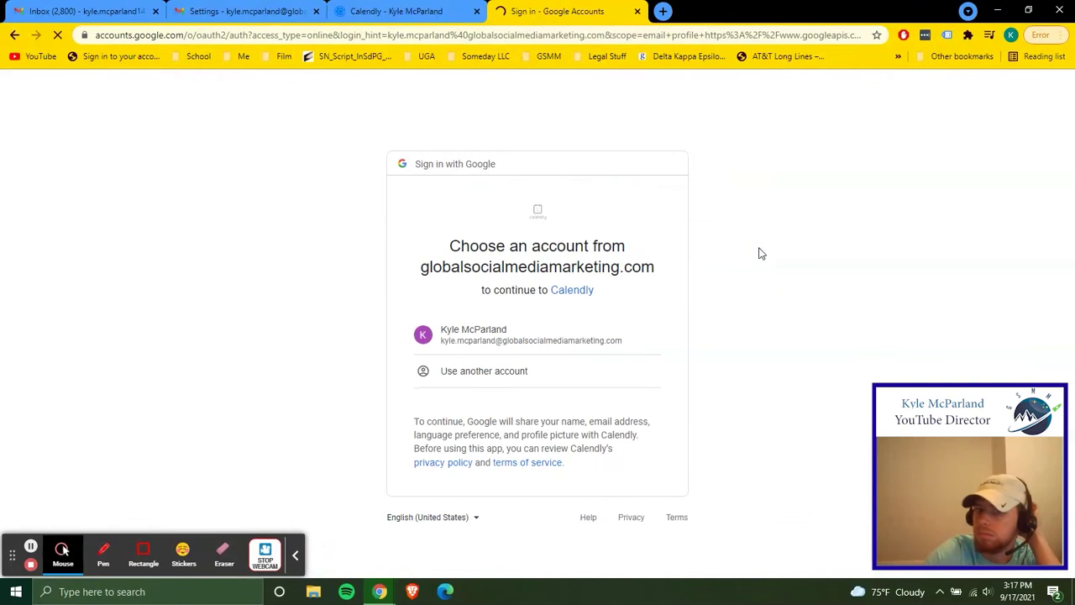
click(535, 343)
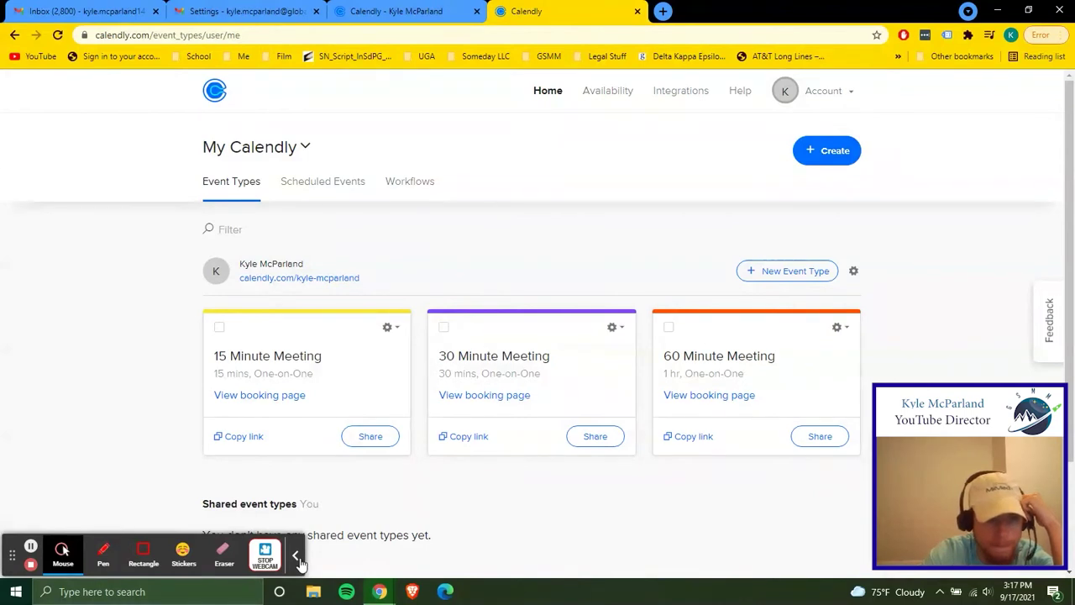
View the 60 Minute Meeting's public booking page in a new tab
click(297, 558)
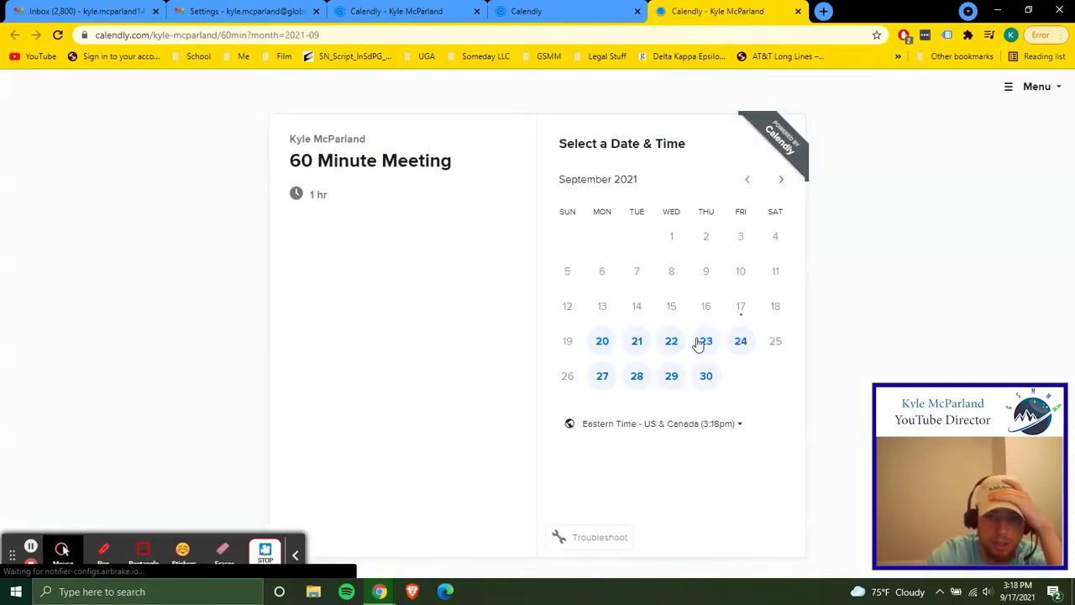
Check the available time slots for September 21 and 22 on the booking page
click(637, 340)
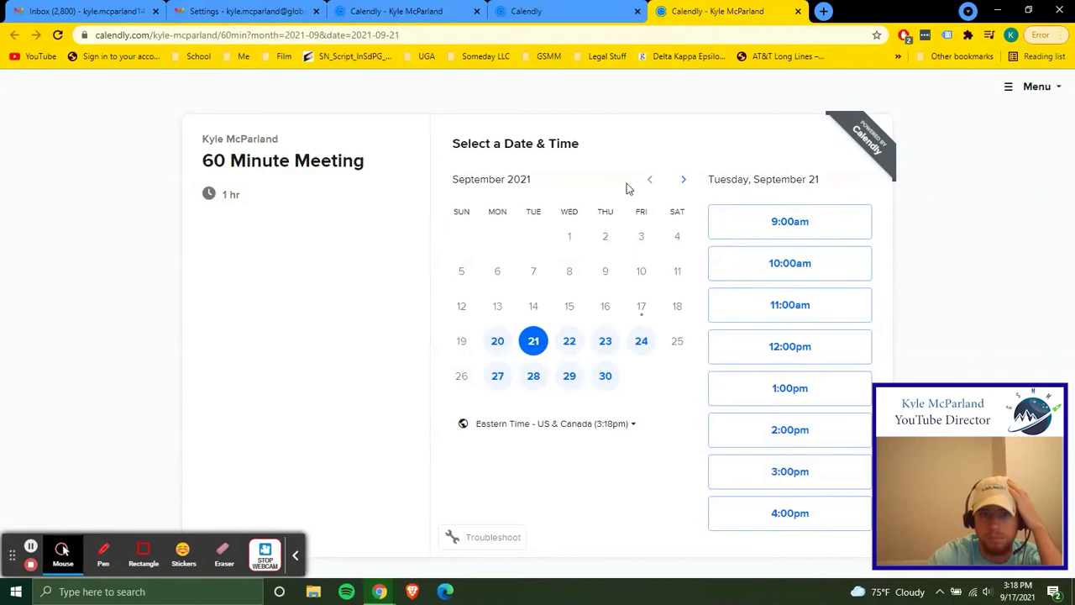
click(621, 11)
click(460, 6)
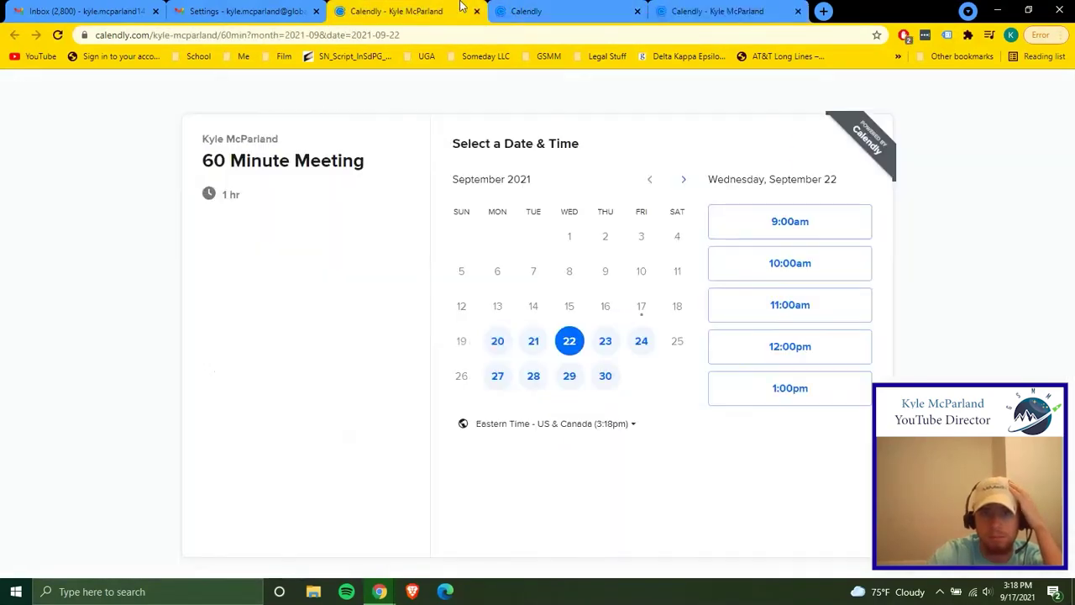
Launch Google Calendar from Gmail's Google apps grid
click(243, 11)
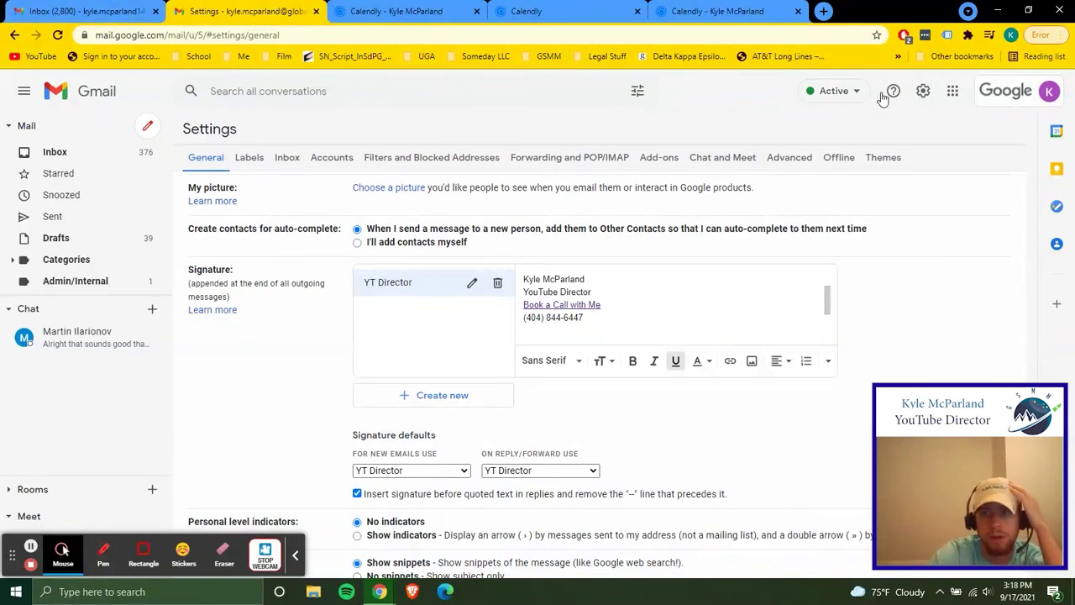
click(952, 91)
click(953, 216)
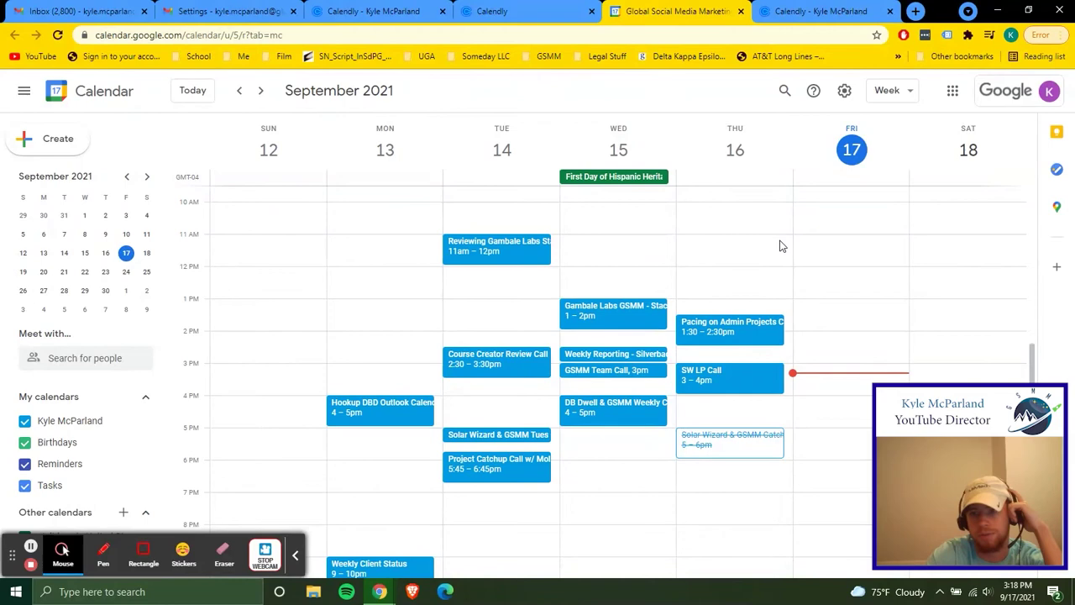
Advance Google Calendar to the September 19–25 week
drag(1033, 360, 1033, 366)
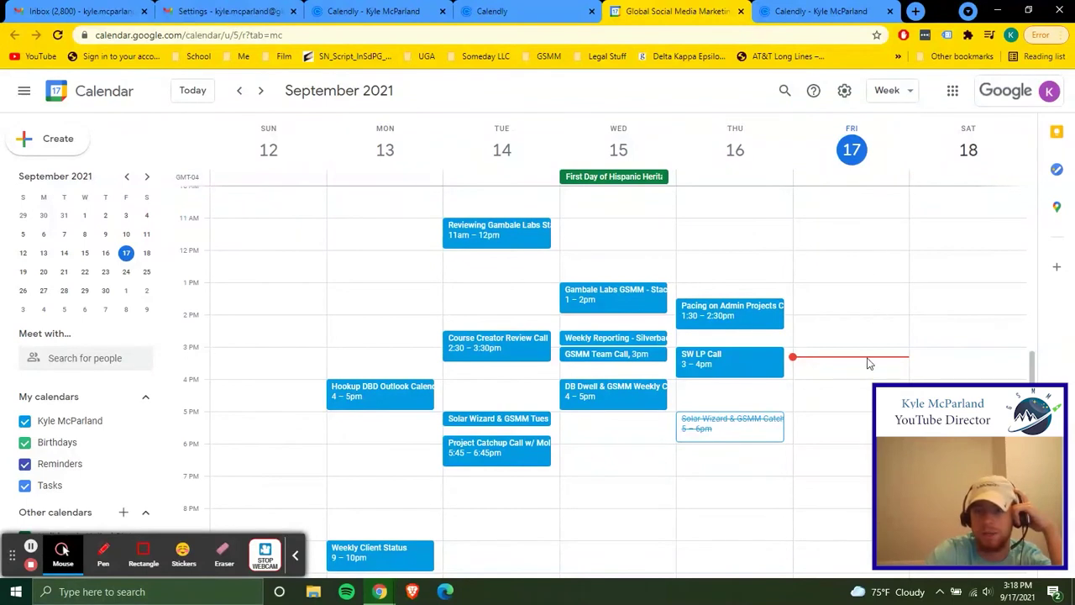
click(873, 9)
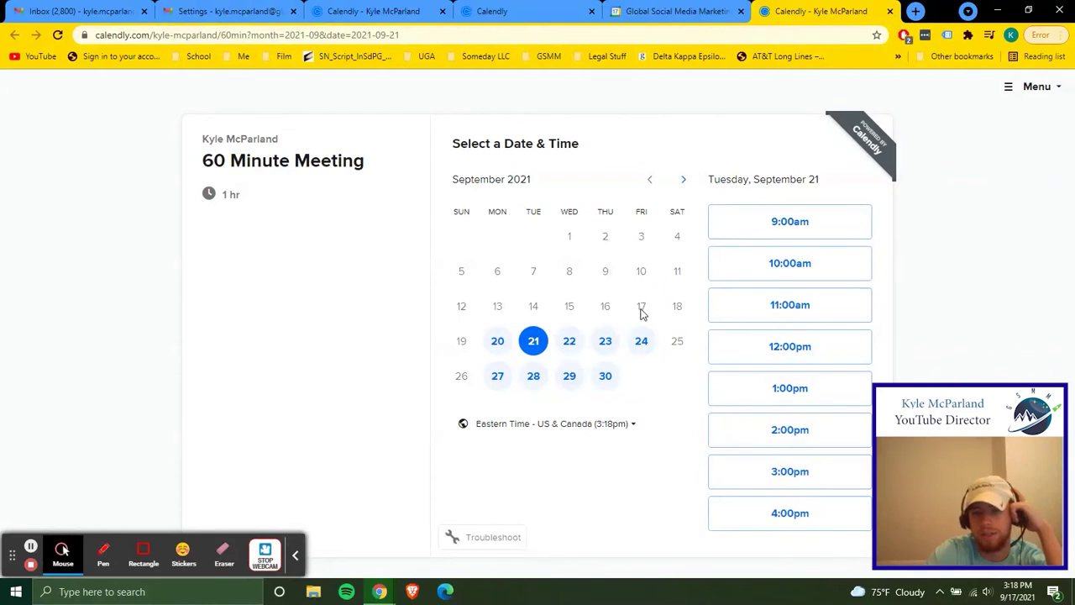
click(674, 11)
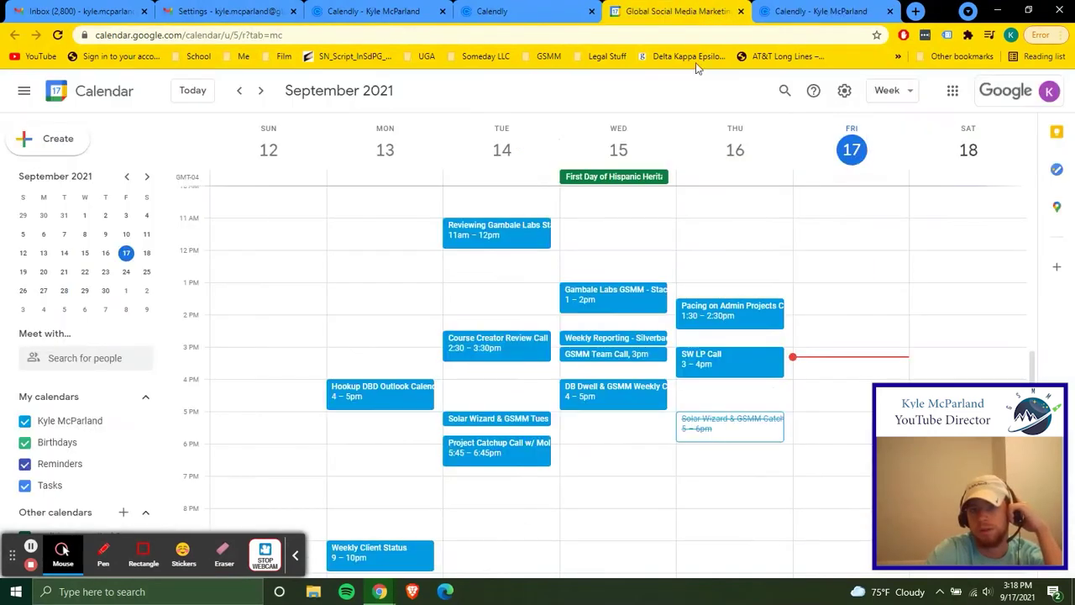
click(258, 94)
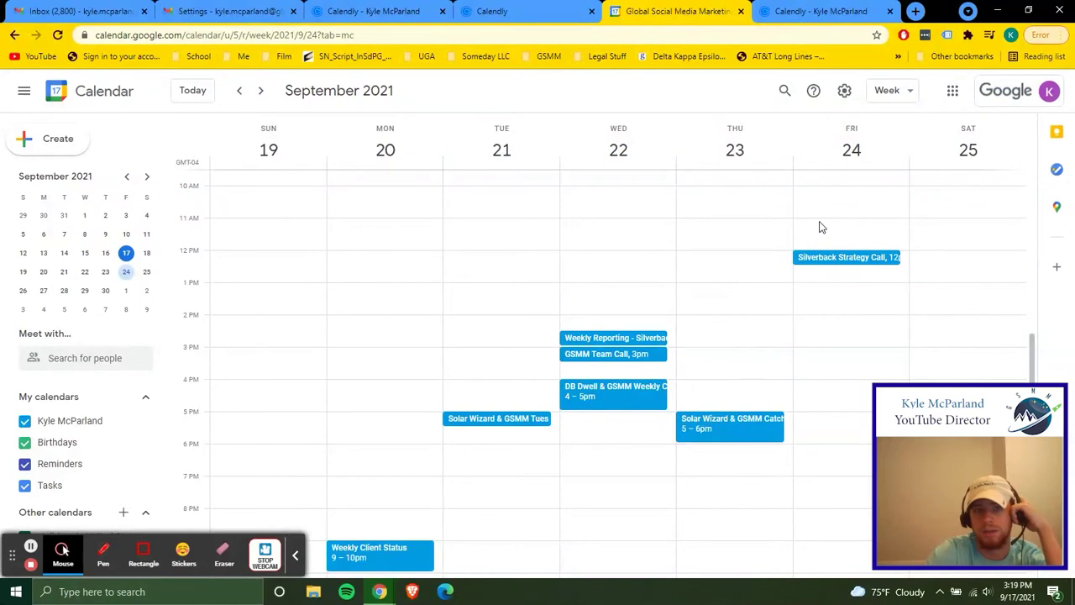
Compare Calendly's Friday September 24 slots with the calendar, then close the extra booking page
click(816, 10)
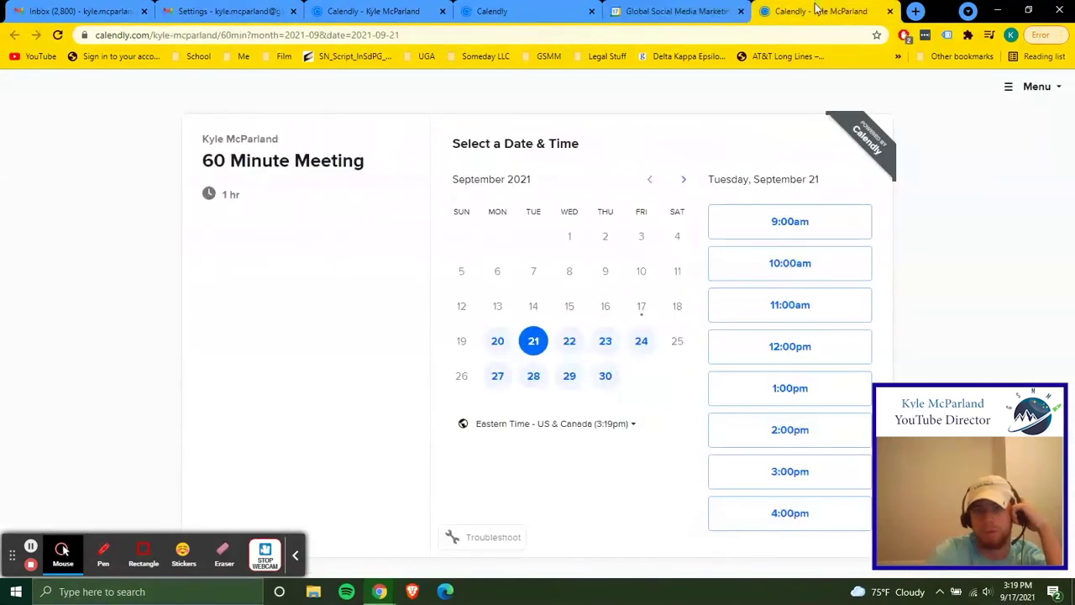
click(641, 341)
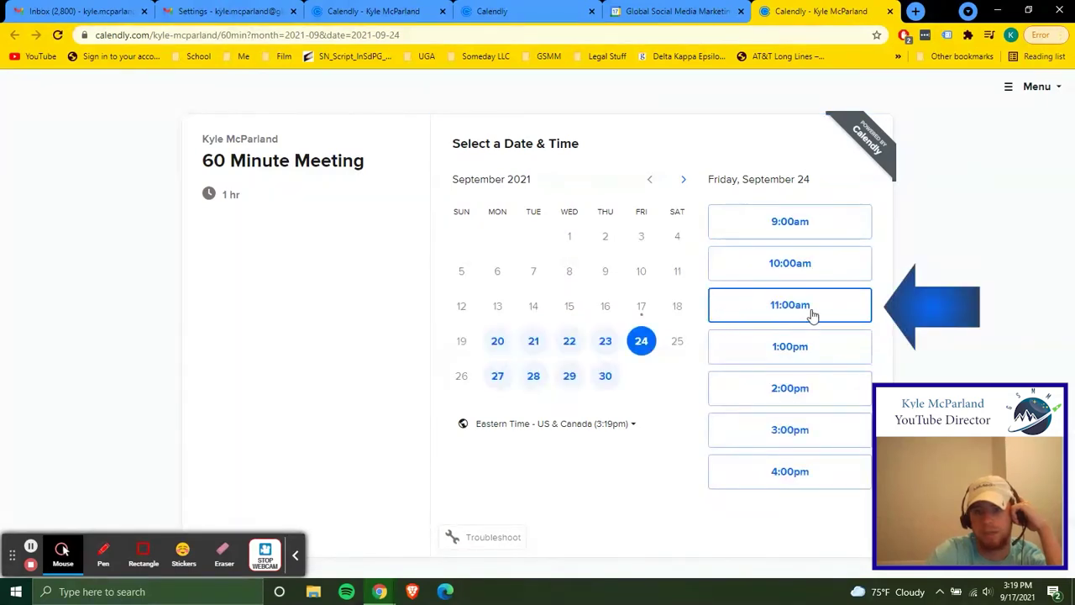
click(677, 11)
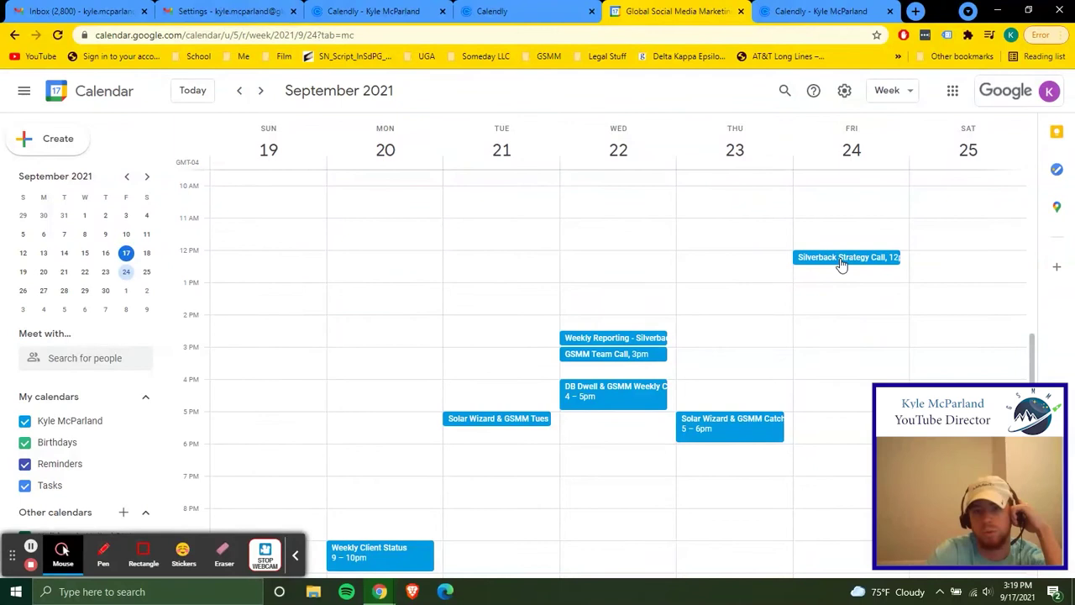
key(ctrl+Tab)
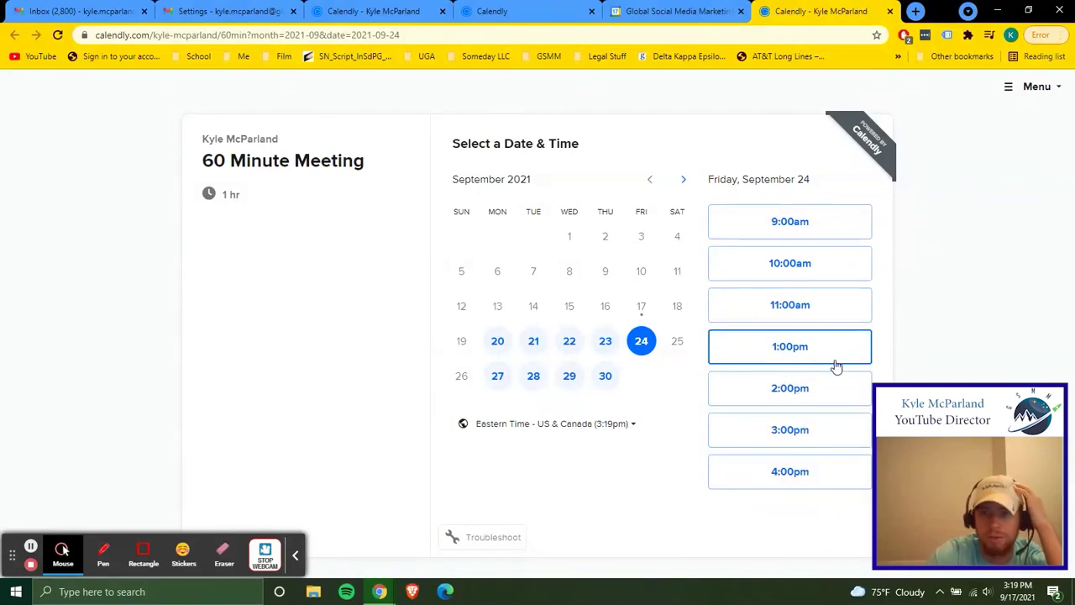
click(888, 13)
Close the Google Calendar tab and copy the 60 Minute Meeting booking link
click(799, 11)
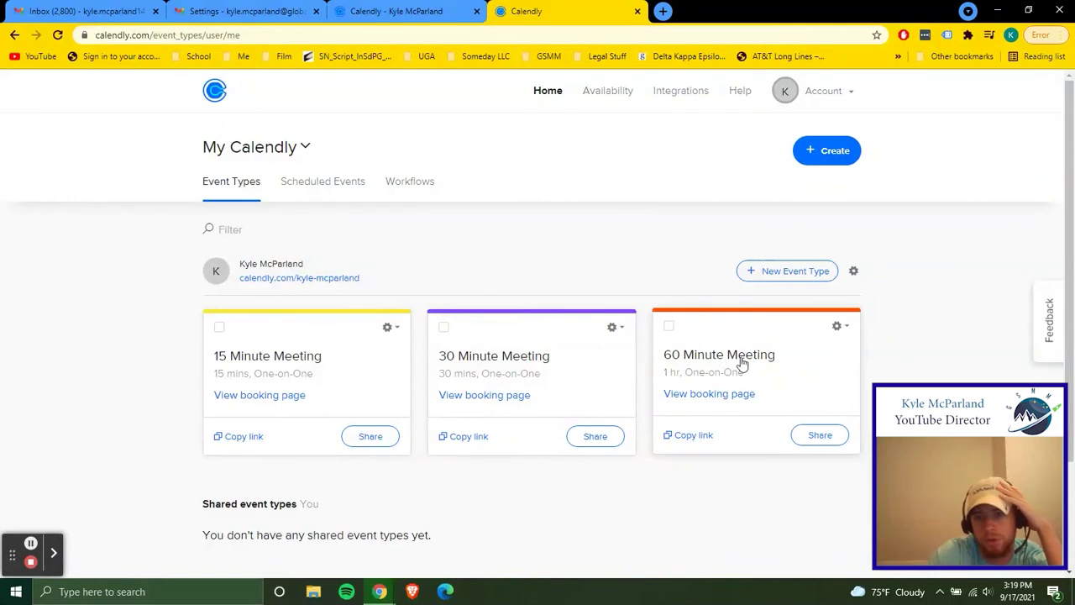
click(702, 440)
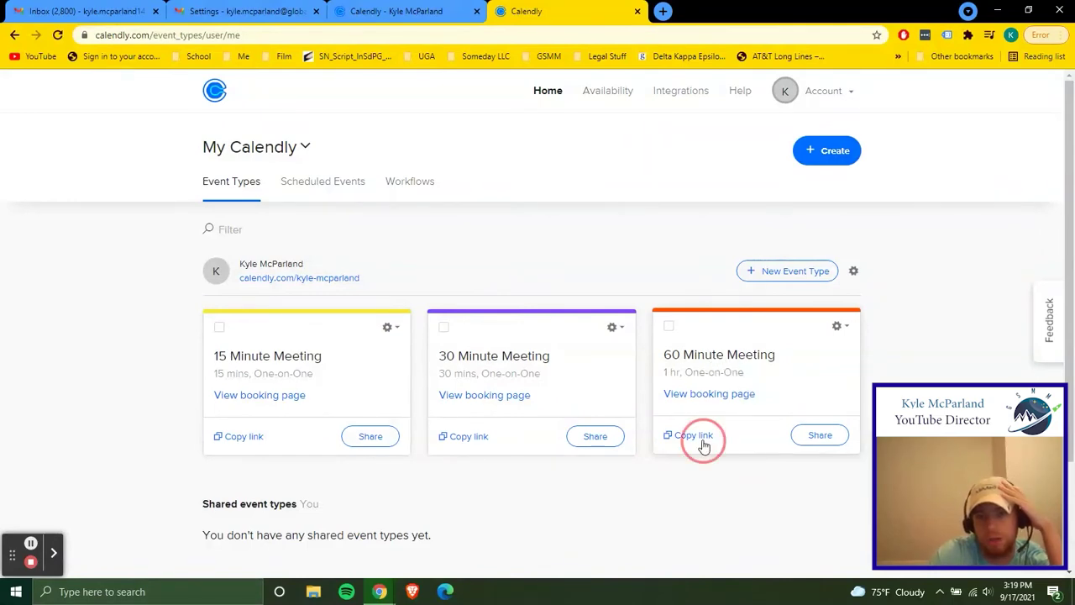
click(252, 11)
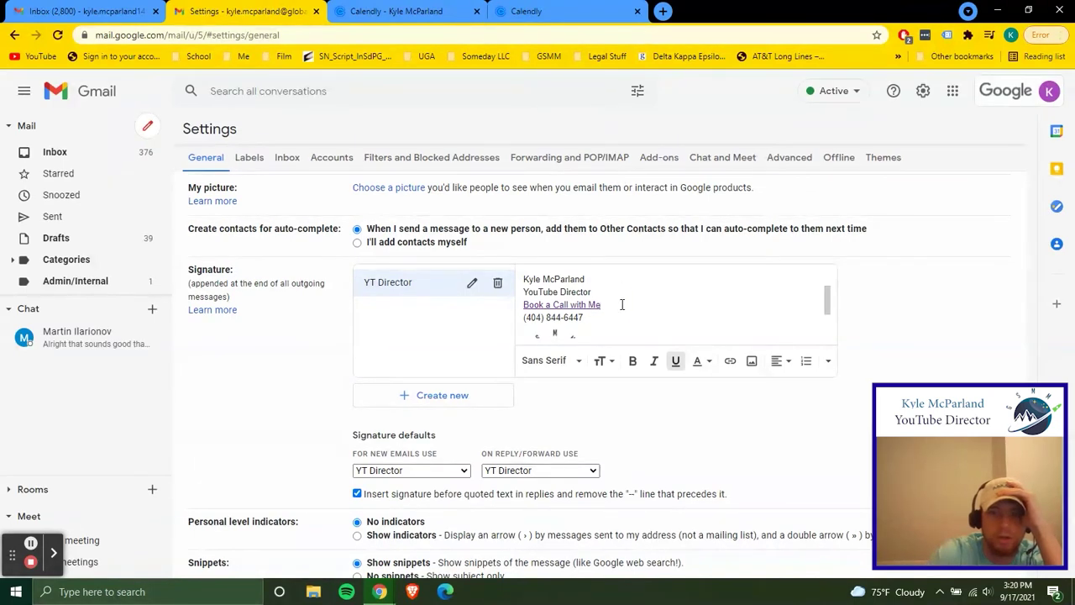
Add a new 'Book a' line below the phone number and paste in the logo image
click(601, 320)
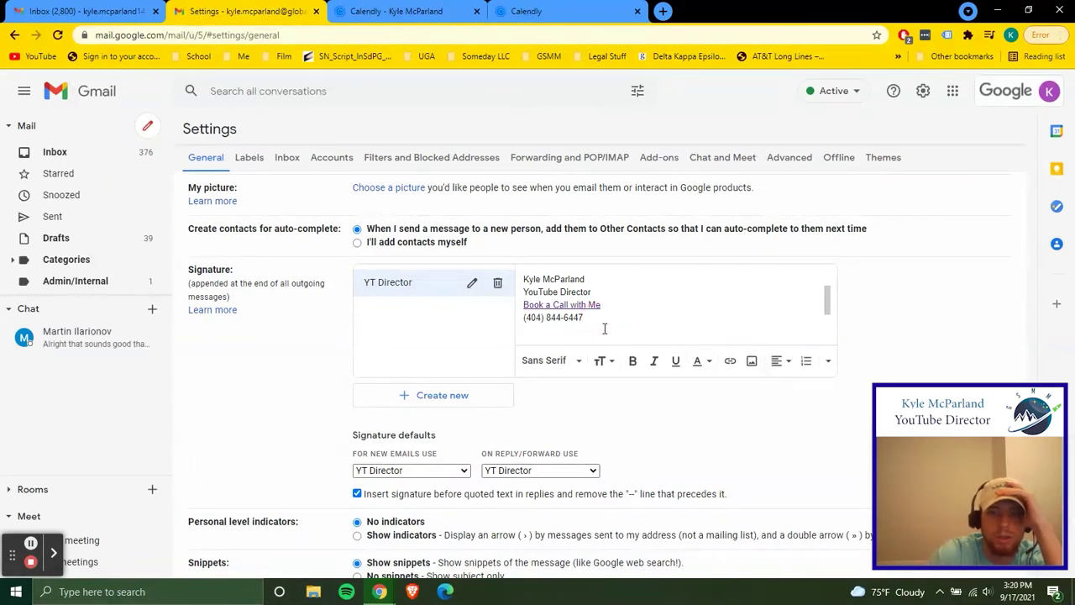
key(Return)
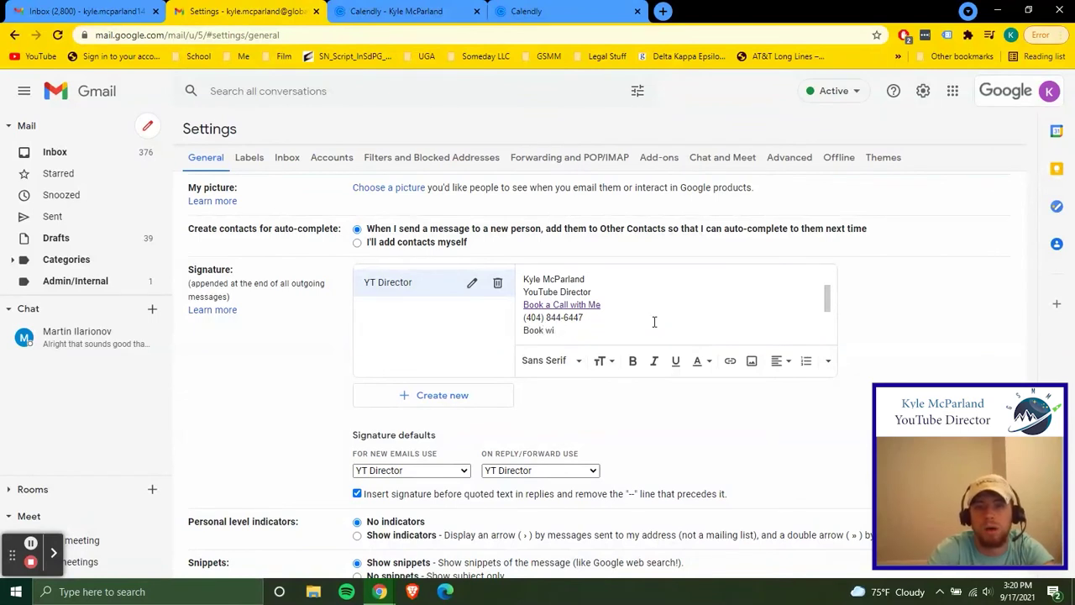
text(Book wa)
key(BackSpace)
key(BackSpace)
text(a Call)
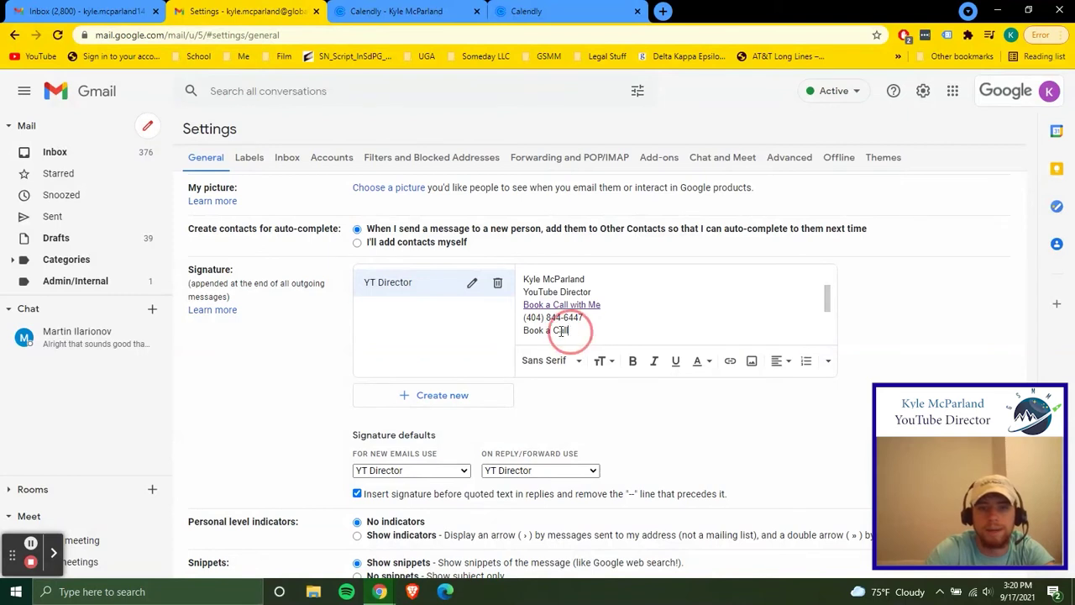
key(ctrl+v)
Link the Book a Call text to the pasted 60-minute Calendly booking URL
mouse_move(515, 329)
mouse_down()
mouse_move(532, 272)
mouse_move(529, 354)
mouse_move(518, 305)
mouse_move(512, 314)
mouse_move(524, 313)
mouse_up()
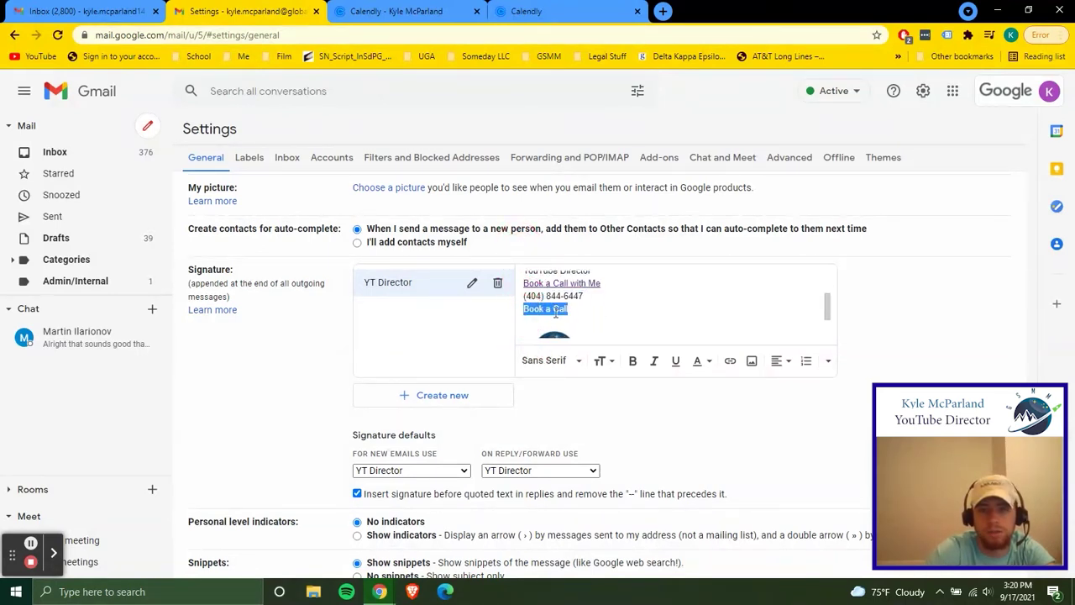
click(730, 360)
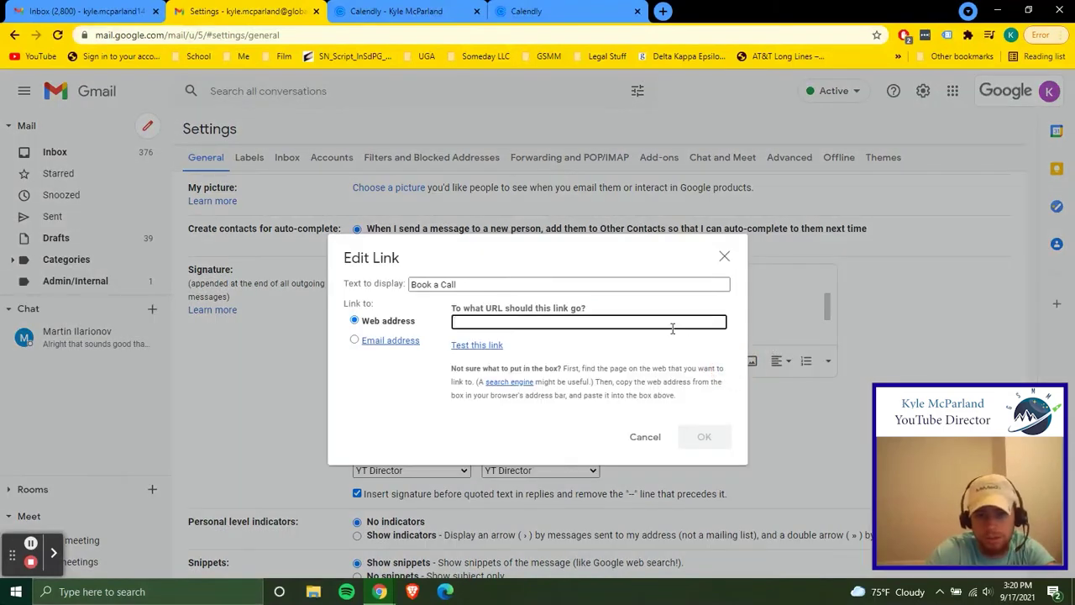
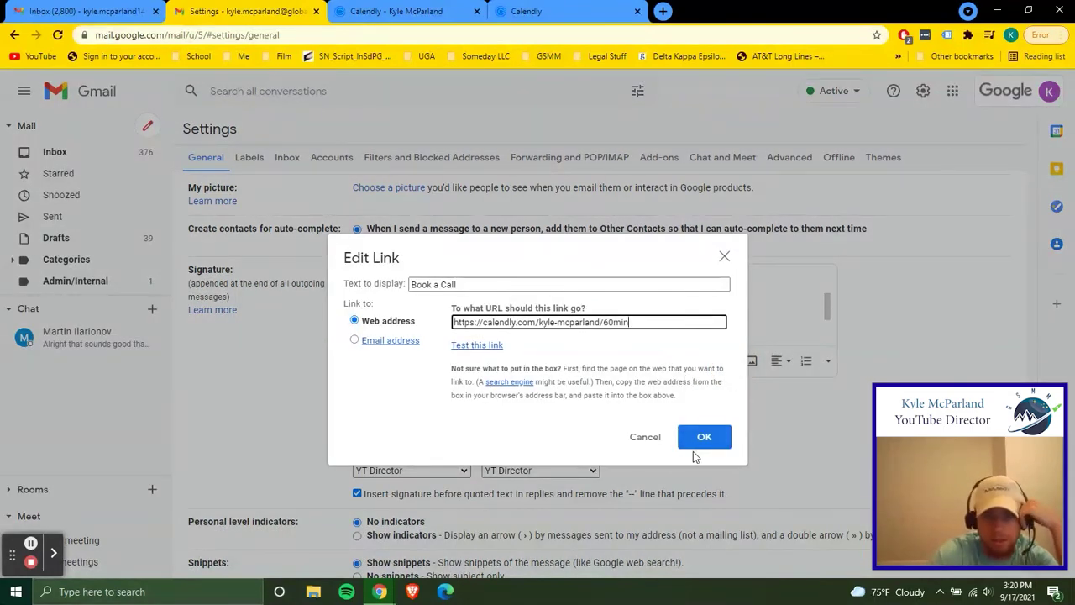
click(699, 441)
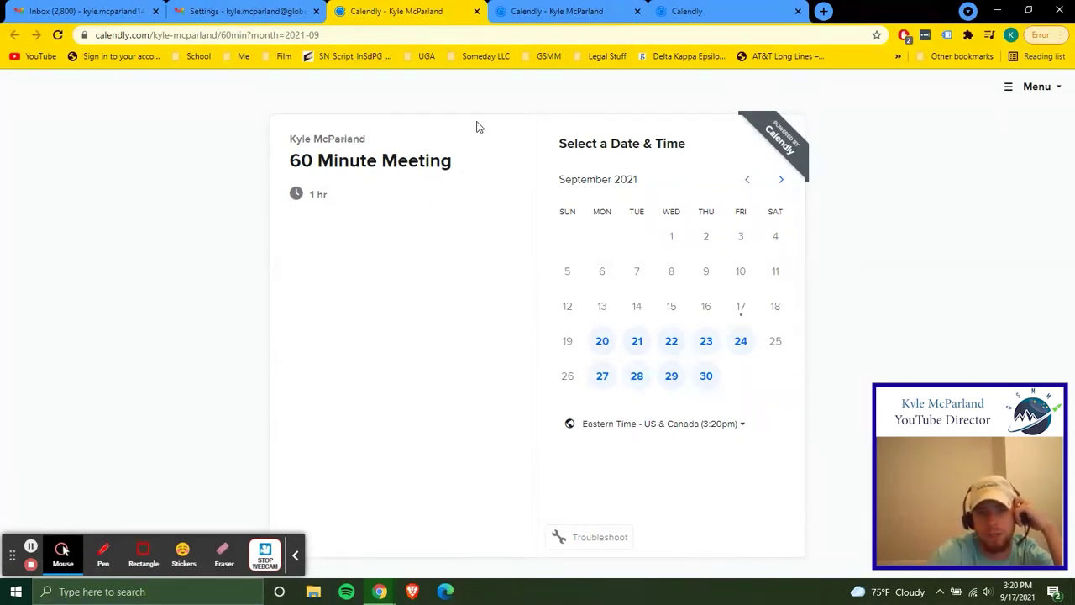
Close the Calendly test tab and delete the duplicate Book a Call line
click(477, 11)
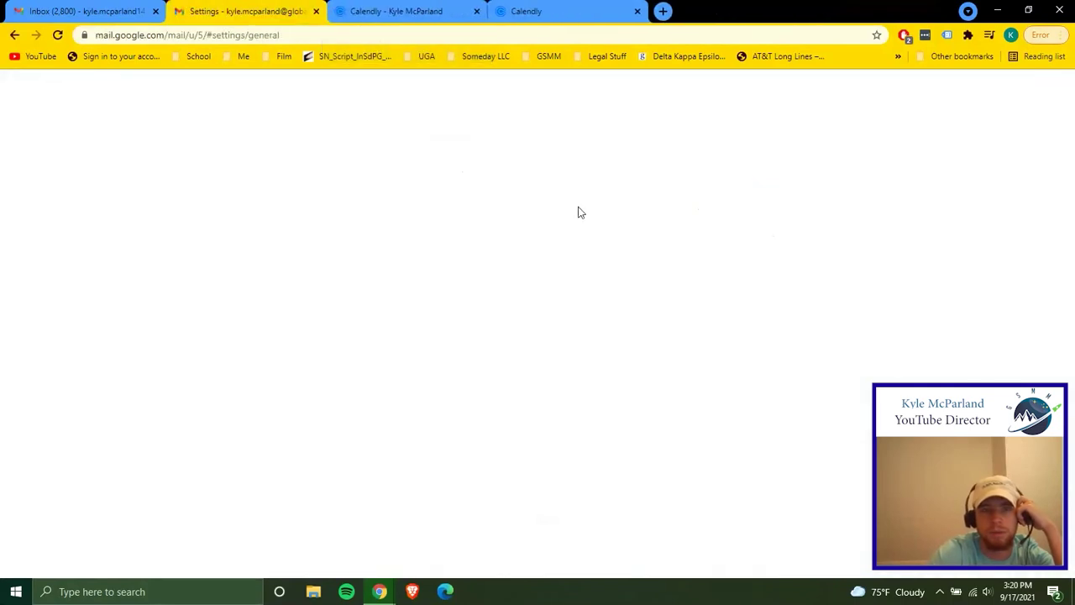
drag(588, 308, 524, 309)
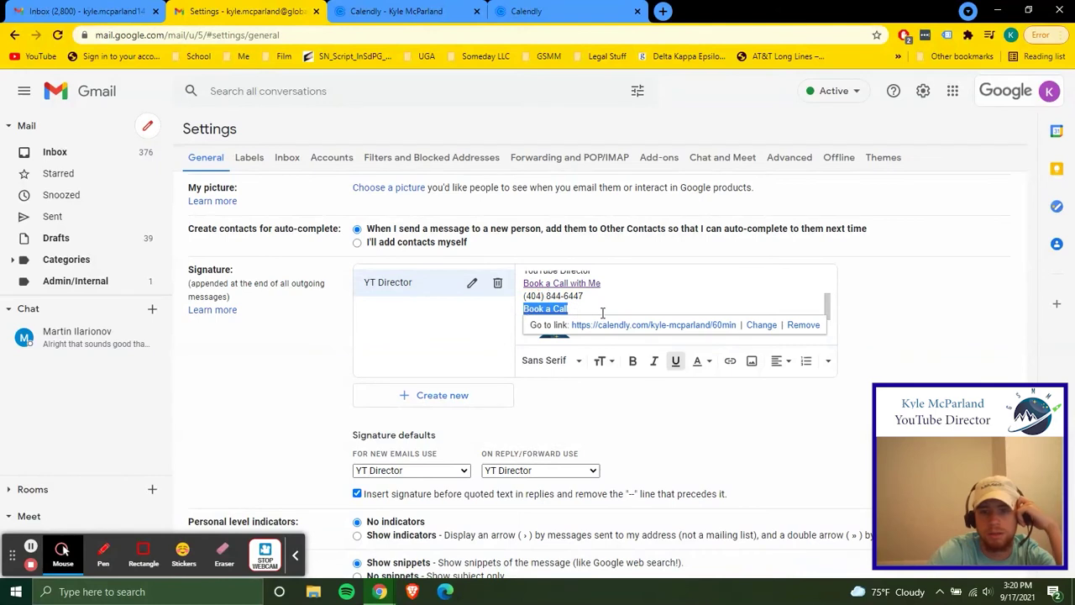
key(BackSpace)
key(BackSpace)
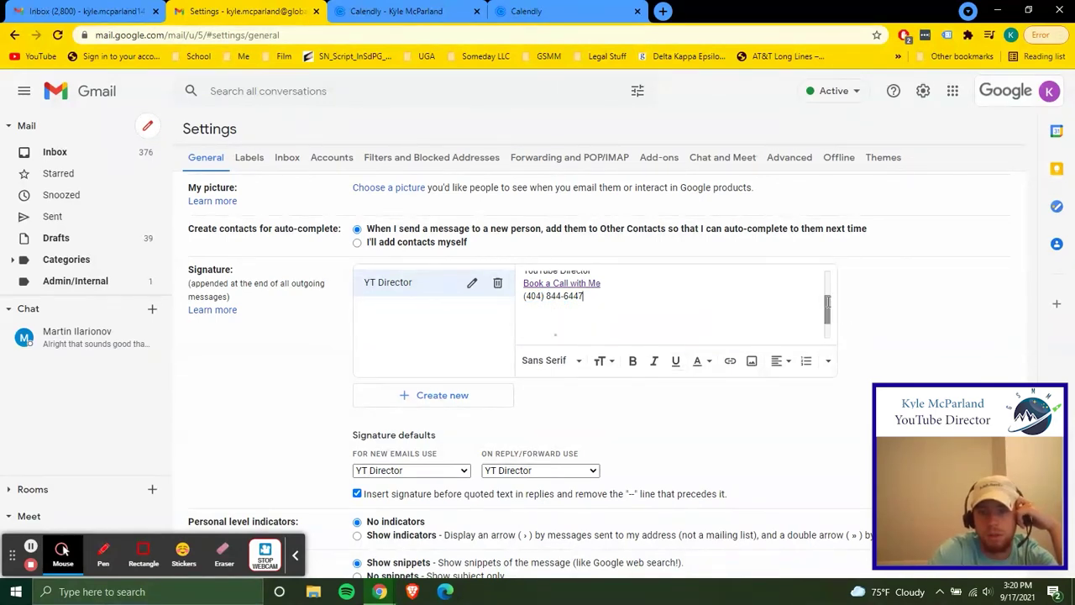
Remove the gap after the phone number and add an empty line below the logo
drag(829, 308, 830, 300)
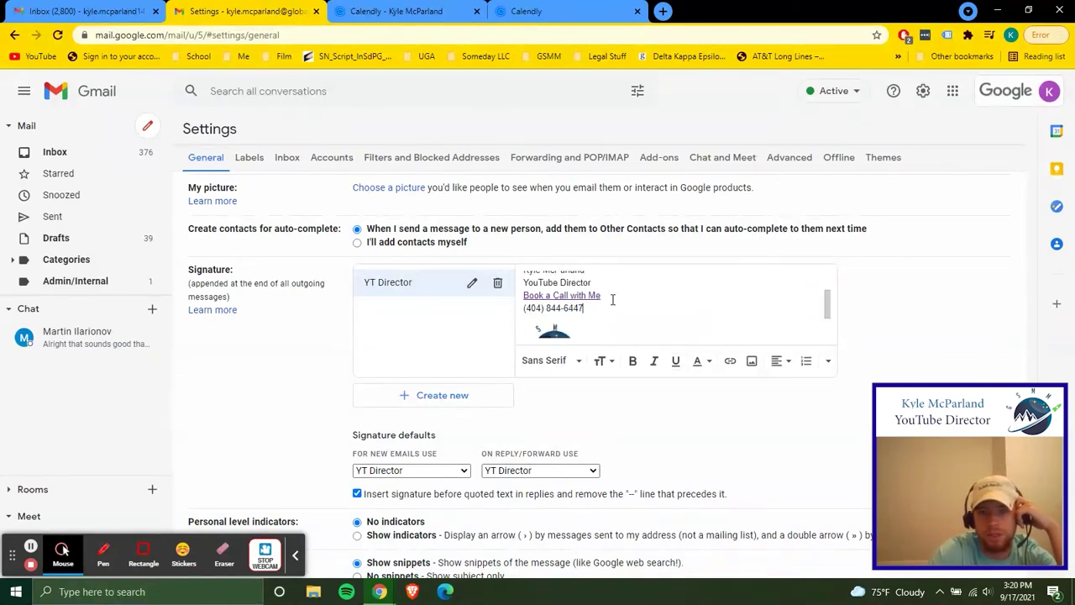
click(598, 307)
key(Delete)
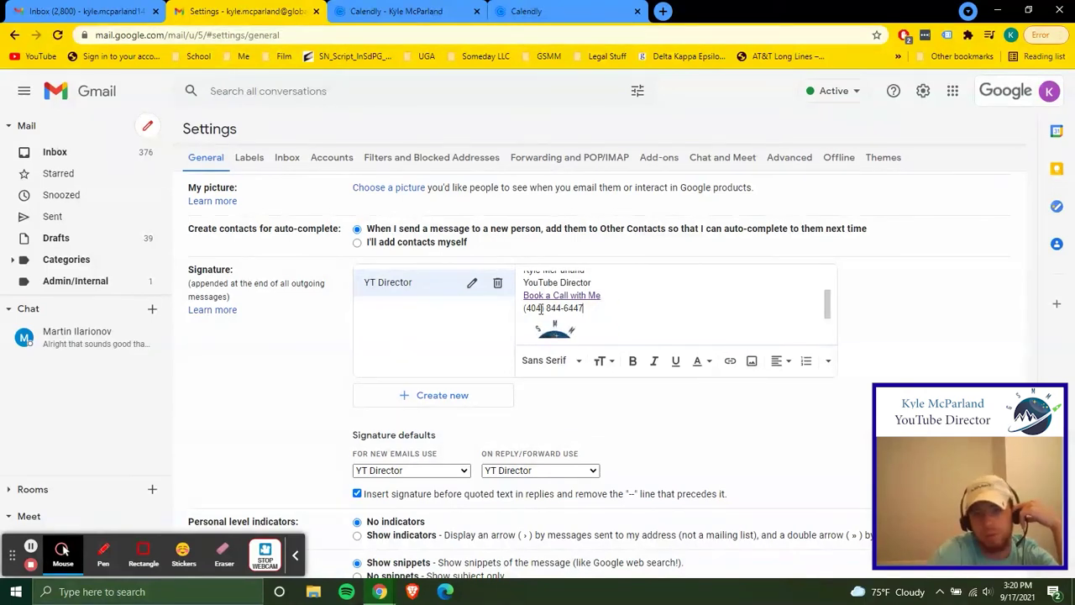
drag(828, 308, 827, 337)
click(685, 310)
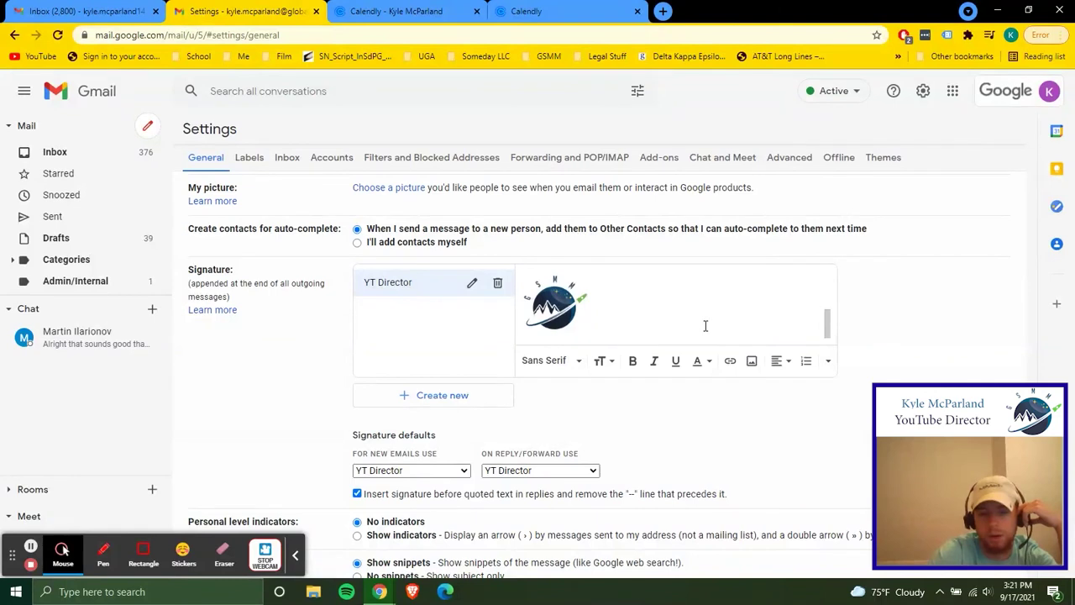
key(Return)
drag(828, 323, 828, 319)
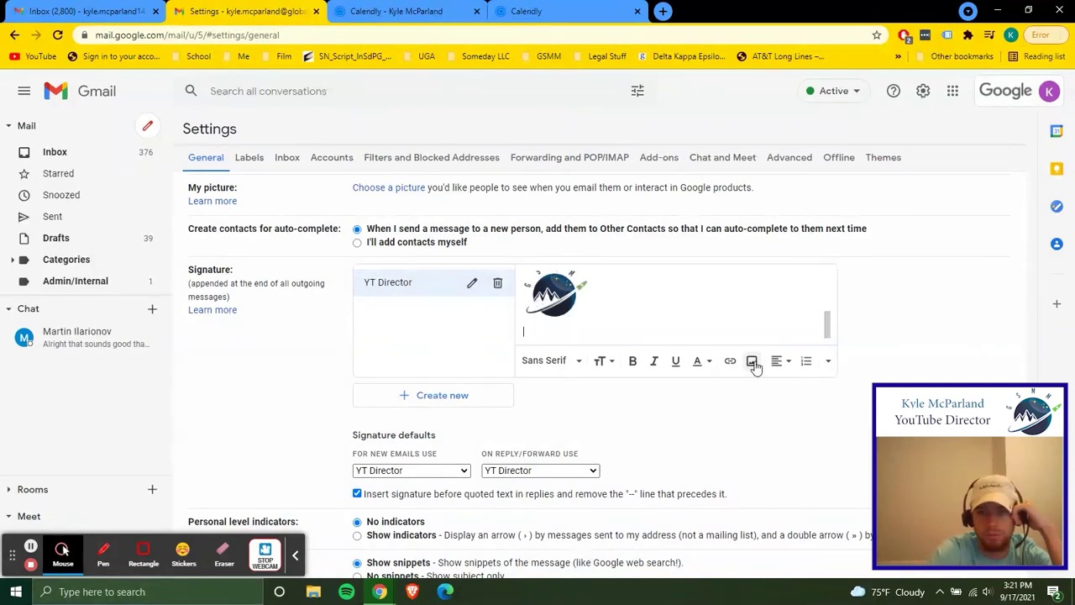
click(752, 362)
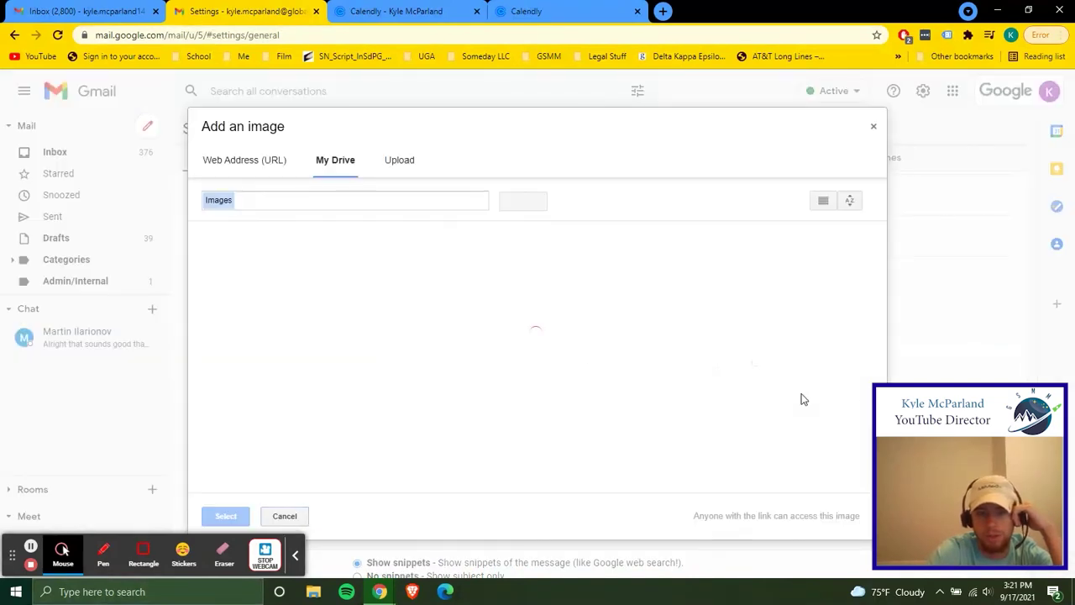
click(395, 160)
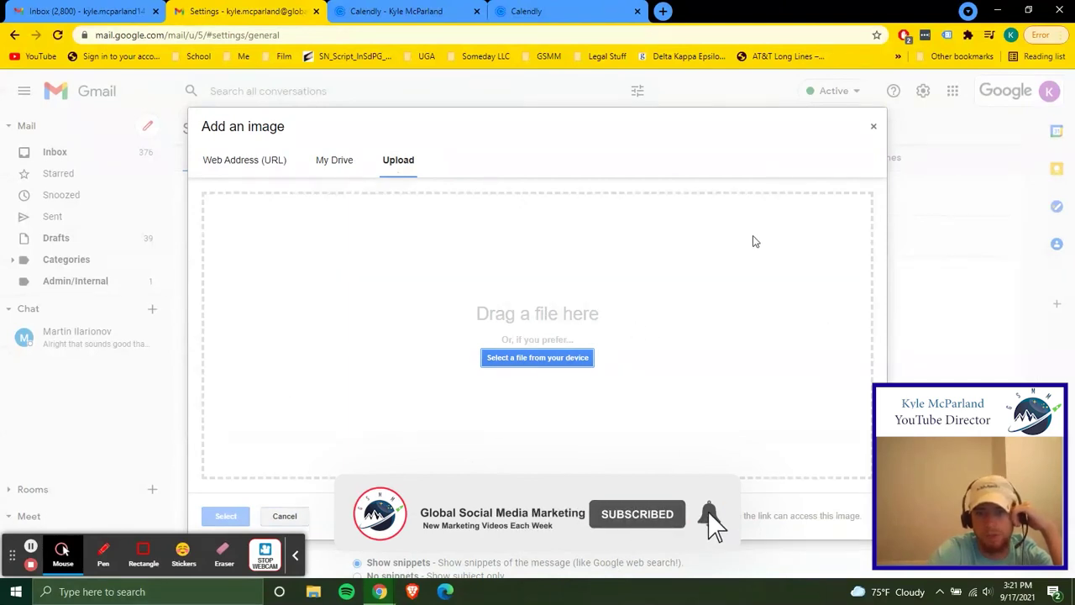
click(873, 130)
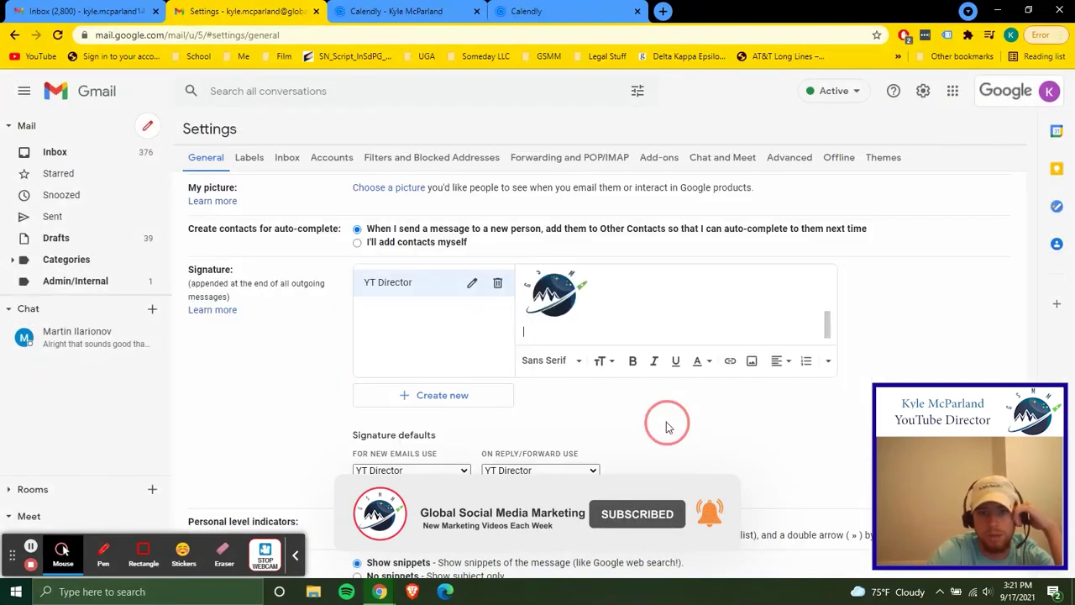
click(554, 298)
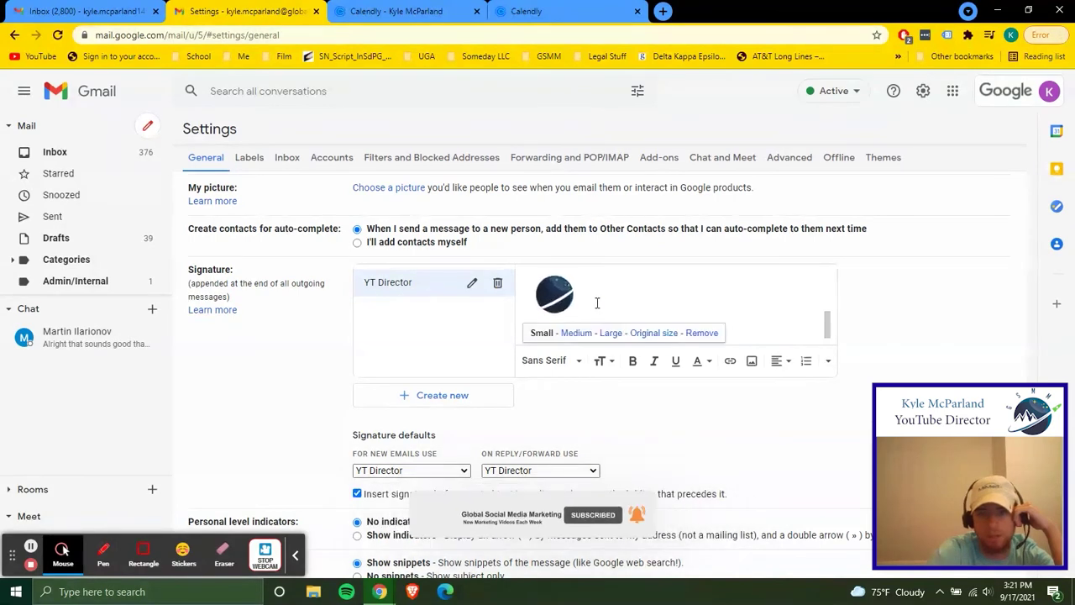
click(619, 307)
click(554, 299)
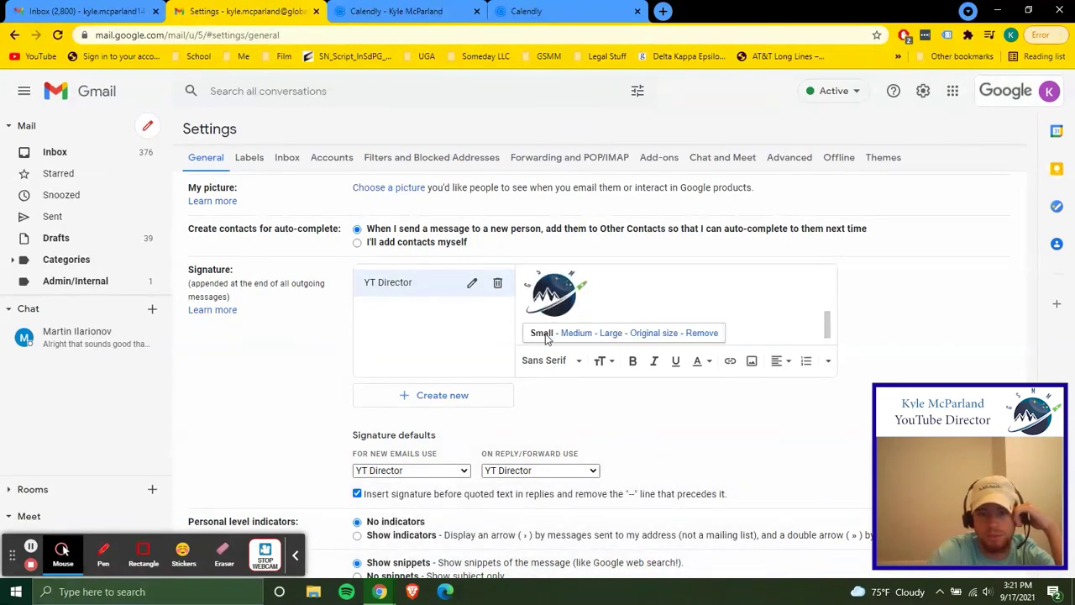
click(630, 308)
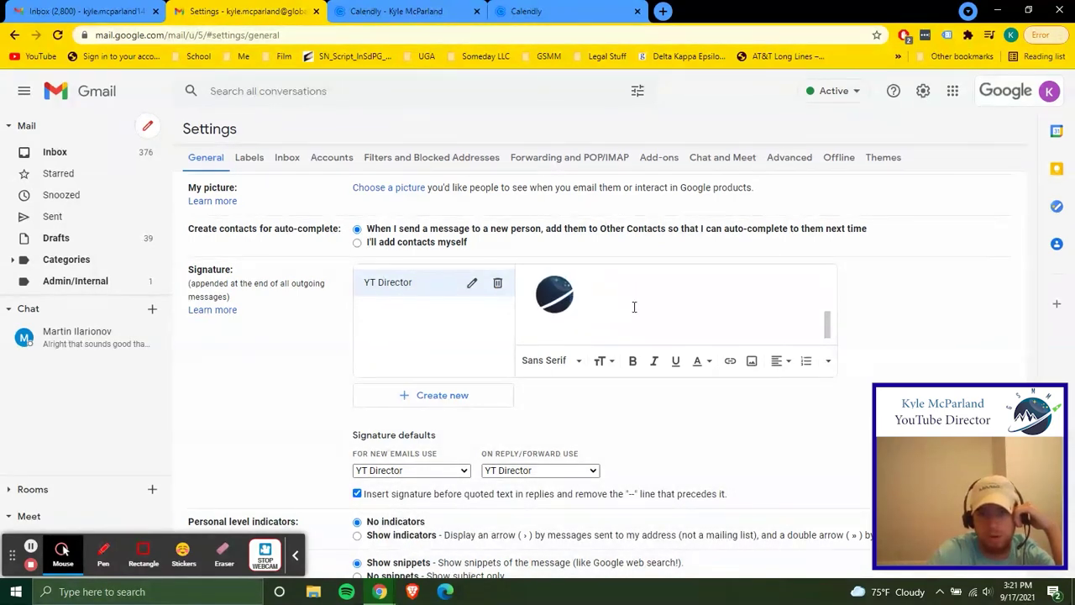
mouse_move(830, 324)
mouse_down()
mouse_move(811, 278)
mouse_move(830, 283)
mouse_move(825, 315)
mouse_up()
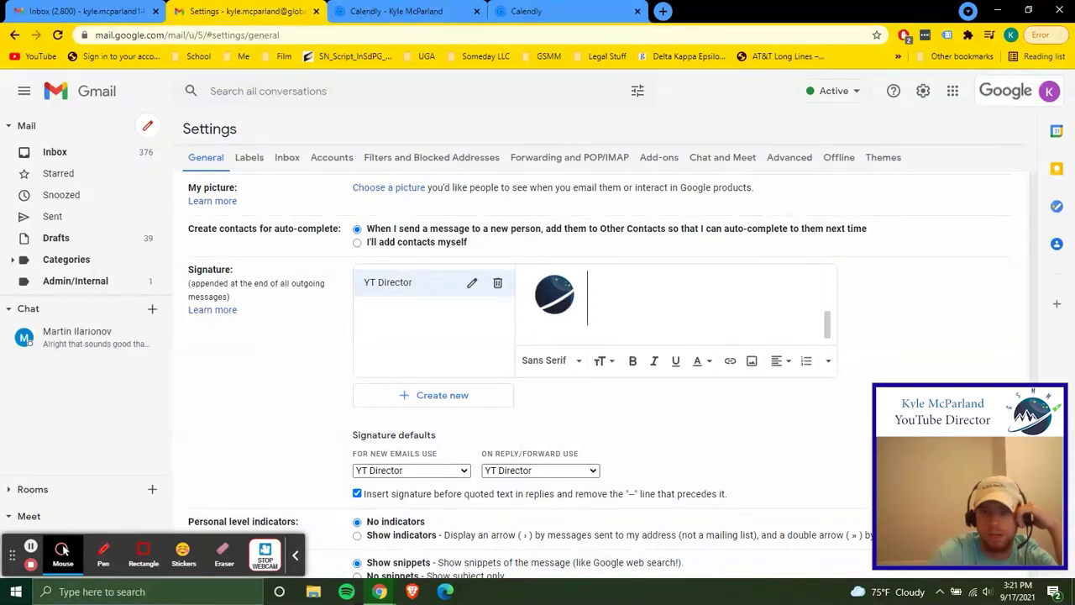
scroll(669, 529, down, 4)
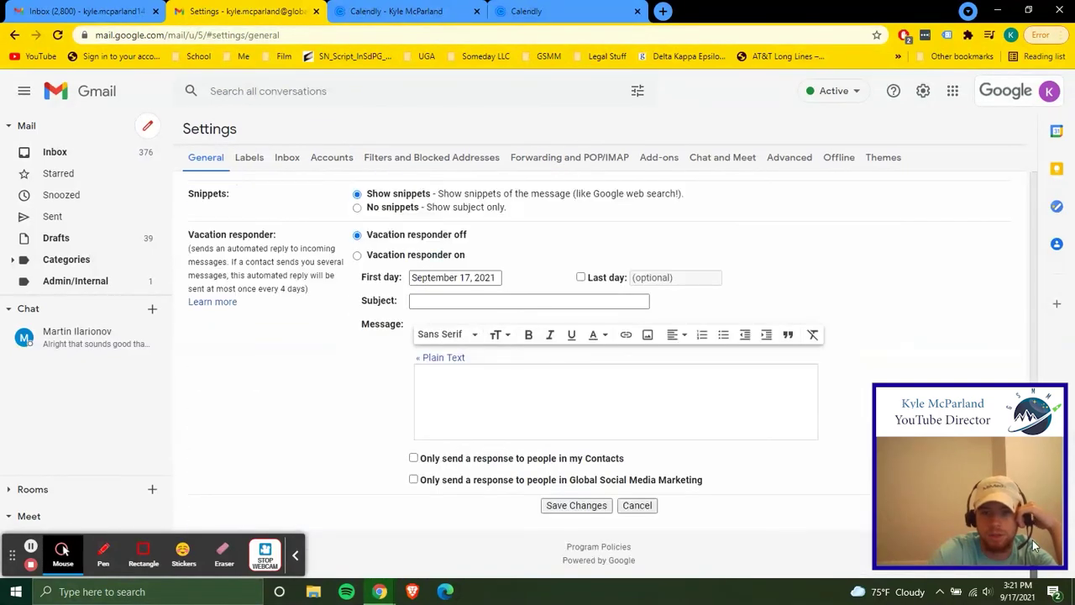
Preview the signature in a new draft and check 'Book a Call with Me' opens the 60-minute Calendly page
click(636, 506)
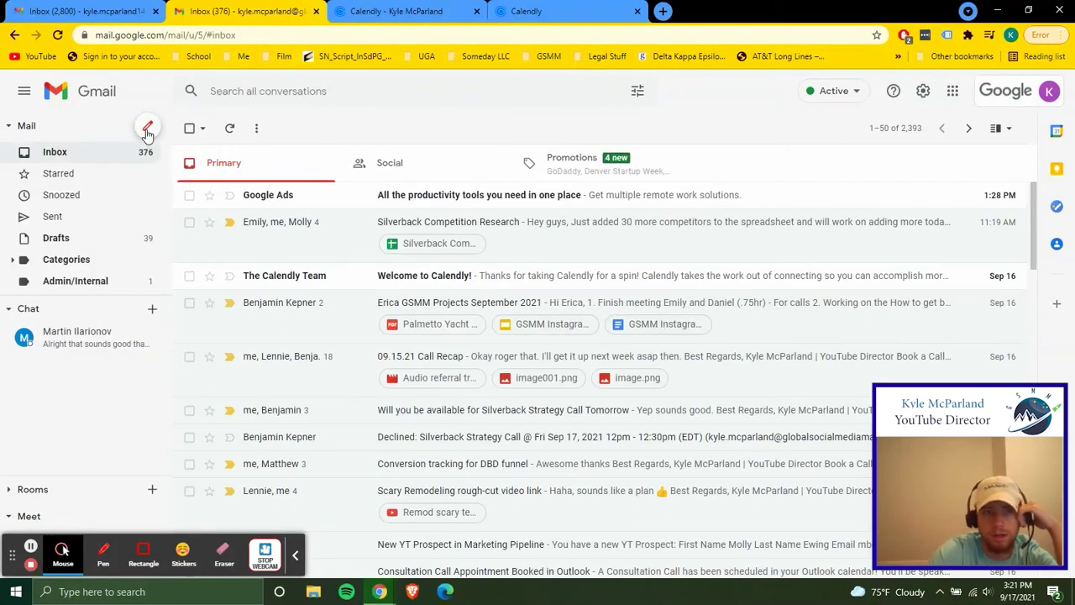
click(147, 126)
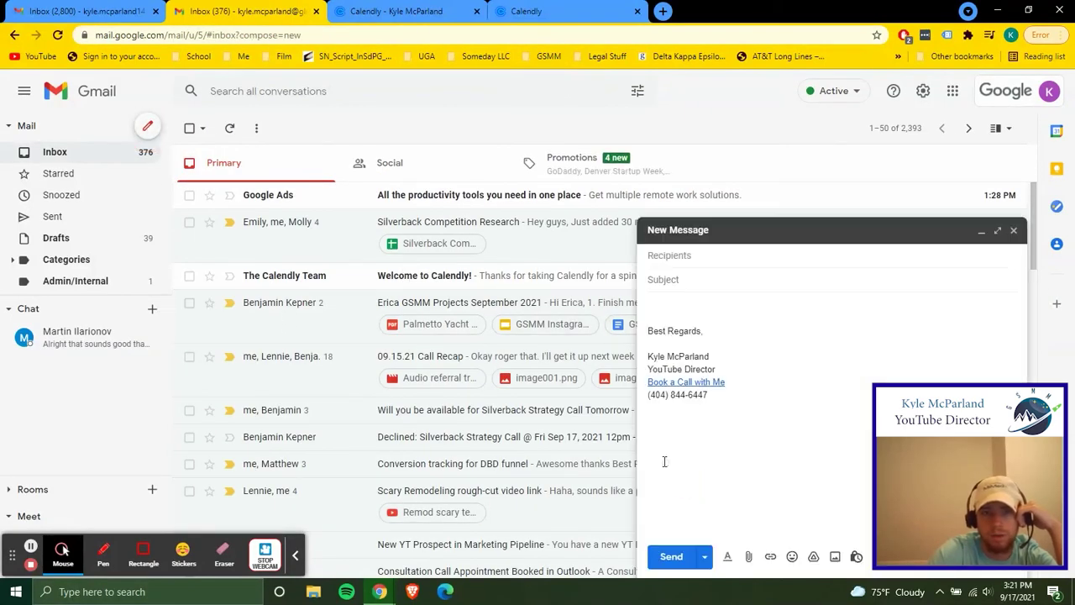
click(696, 383)
click(713, 401)
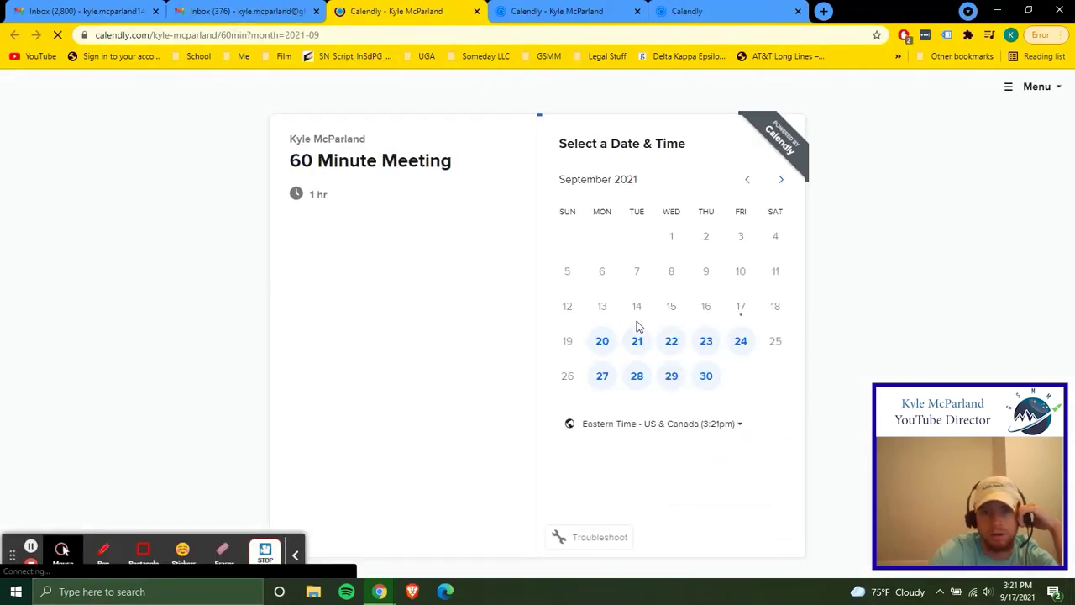
click(477, 12)
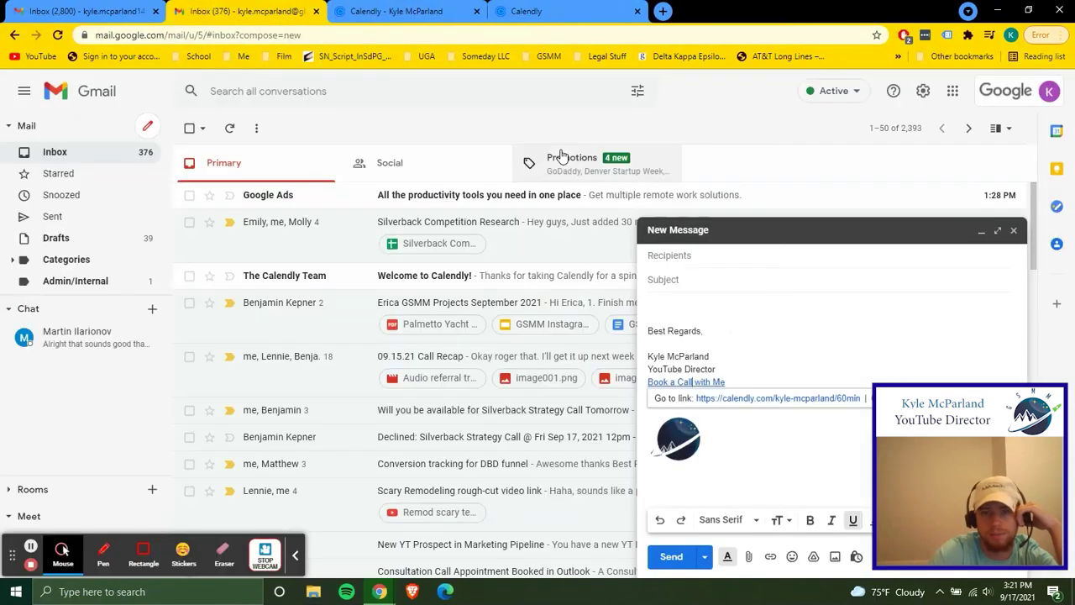